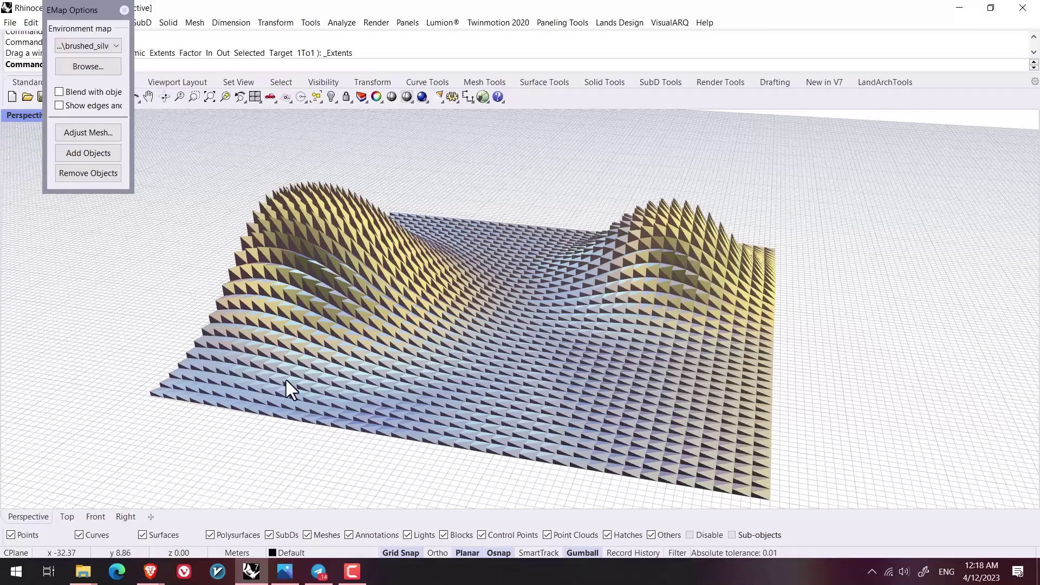
# Start a Paneling Tools Array grid at the origin with a ZOffset of 0
pyautogui.moveTo(321, 386); pyautogui.dragTo(596, 394, button='right')
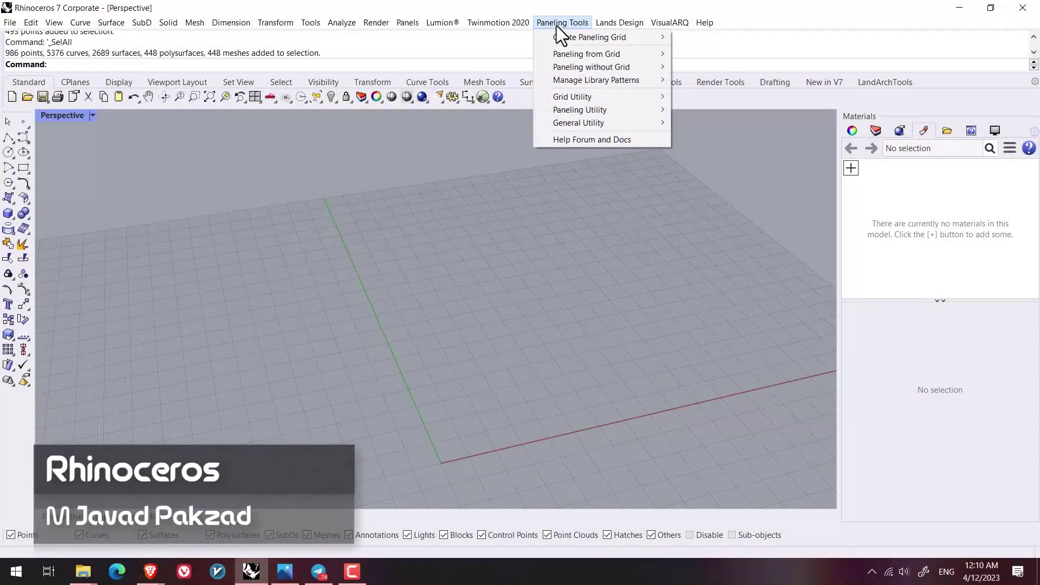
pyautogui.moveTo(576, 39)
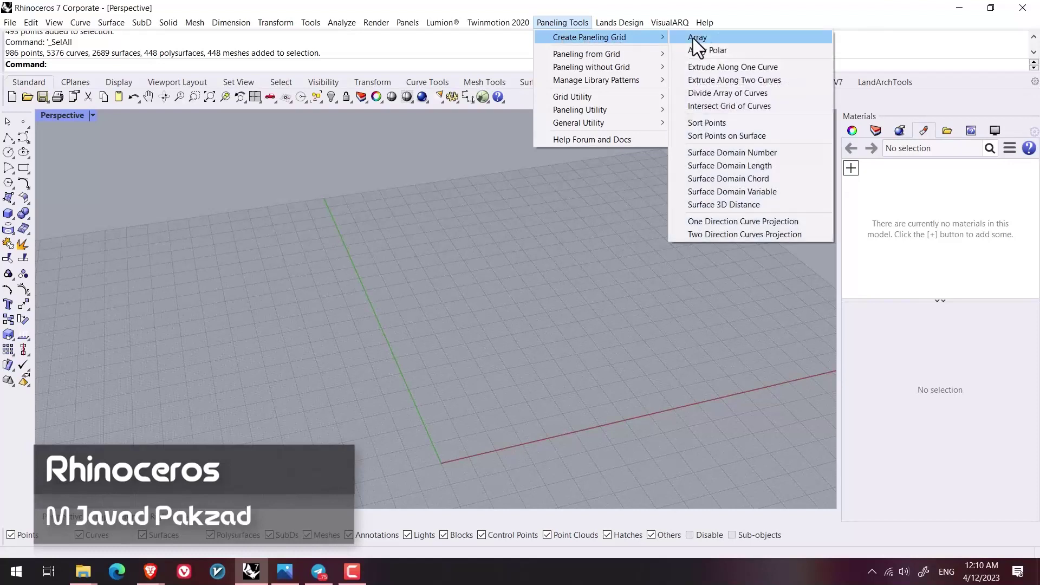
pyautogui.click(737, 39)
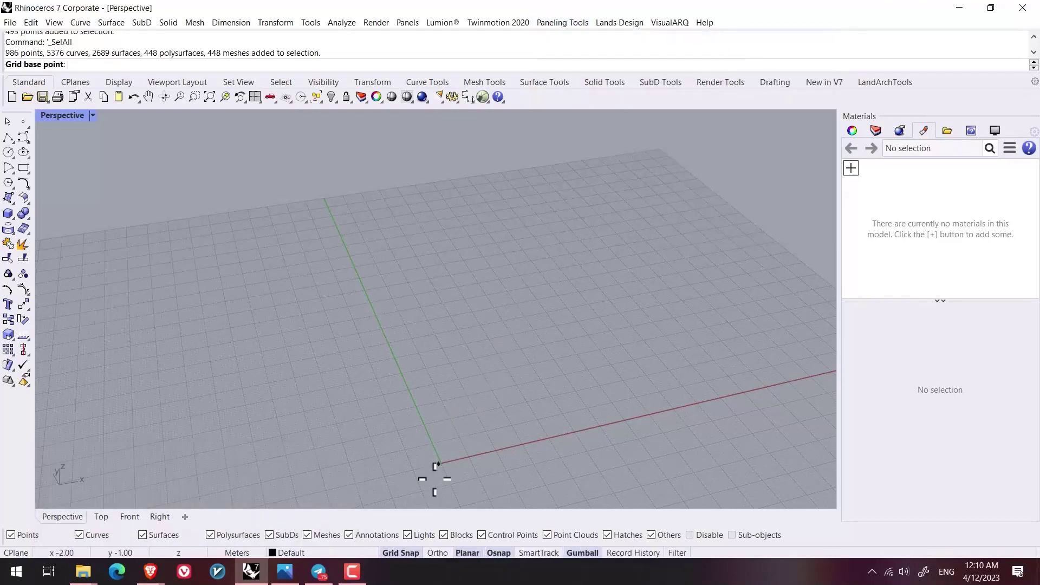
pyautogui.scroll(2, 435, 479)
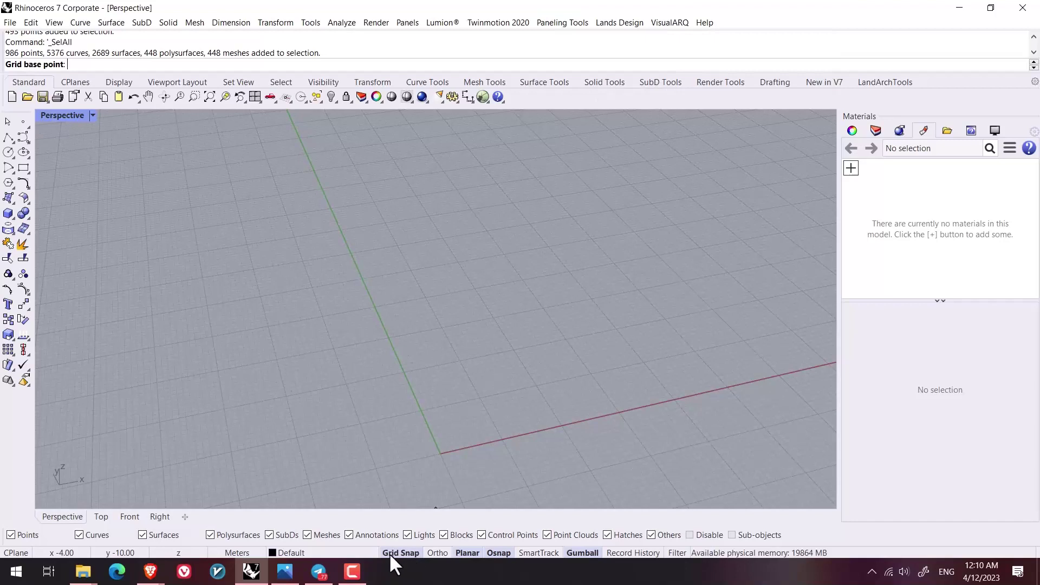
pyautogui.click(442, 454)
pyautogui.moveTo(386, 463); pyautogui.dragTo(343, 457, button='right')
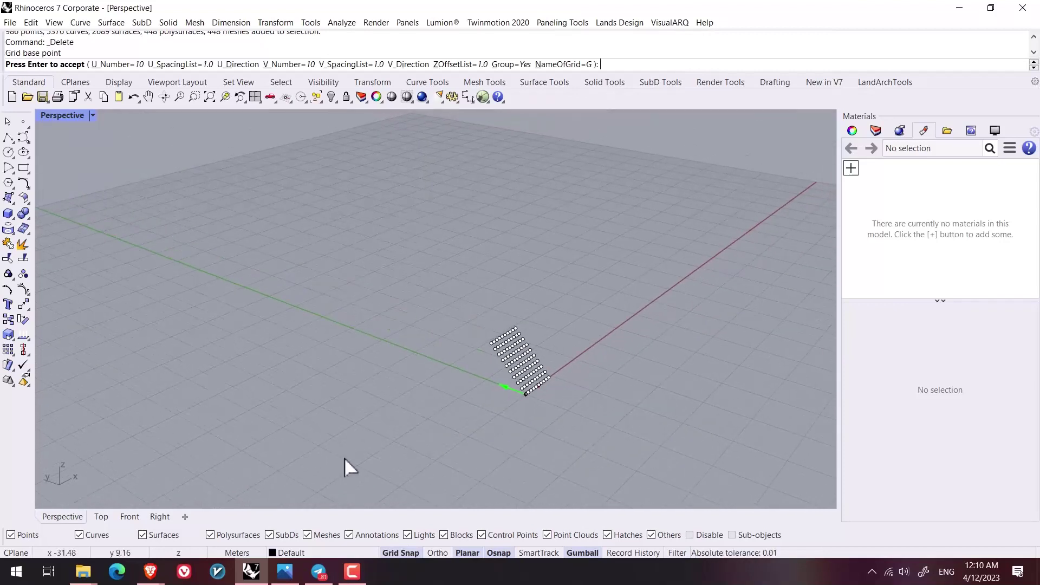
pyautogui.click(457, 66)
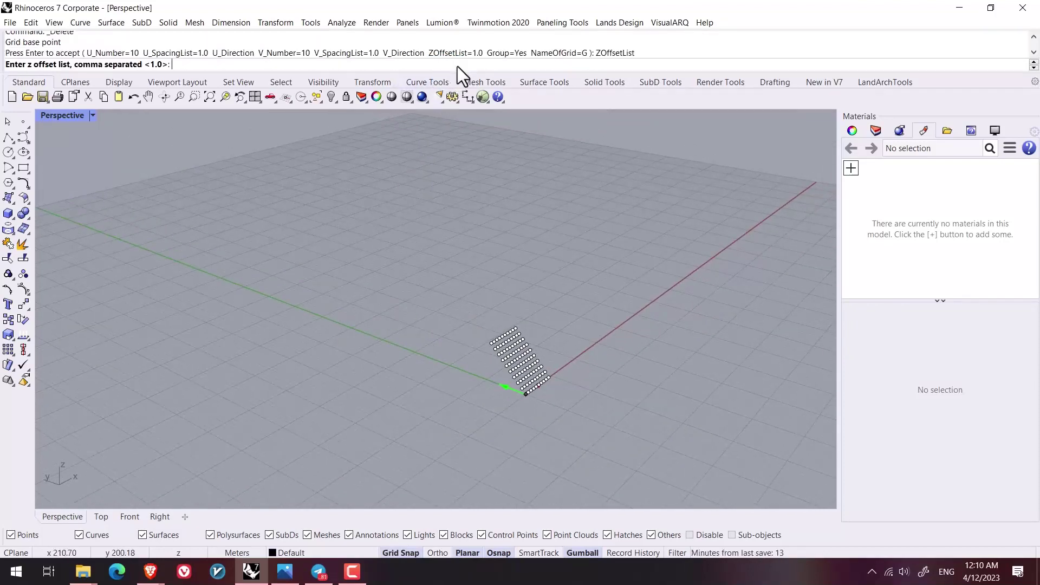
pyautogui.write('0')
pyautogui.press('Return')
pyautogui.moveTo(360, 325); pyautogui.dragTo(332, 335, button='right')
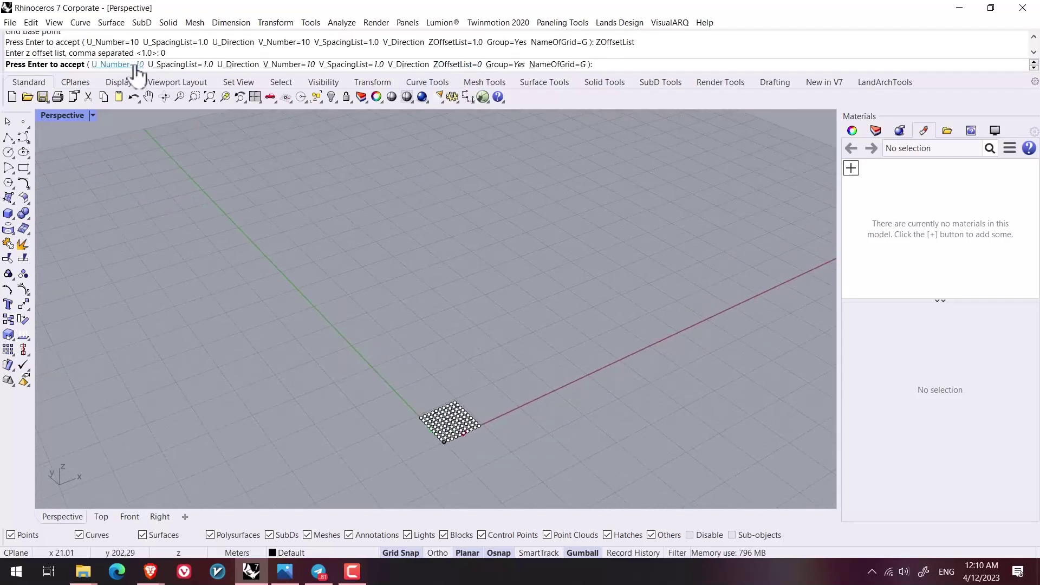
# Set the grid to 40 points in both the U and V directions
pyautogui.click(116, 65)
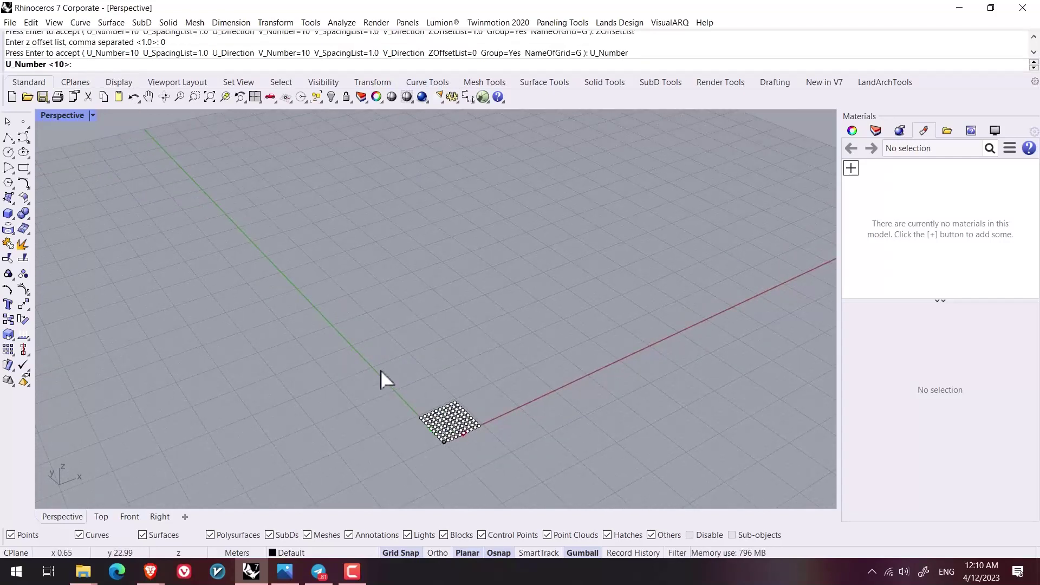
pyautogui.write('2')
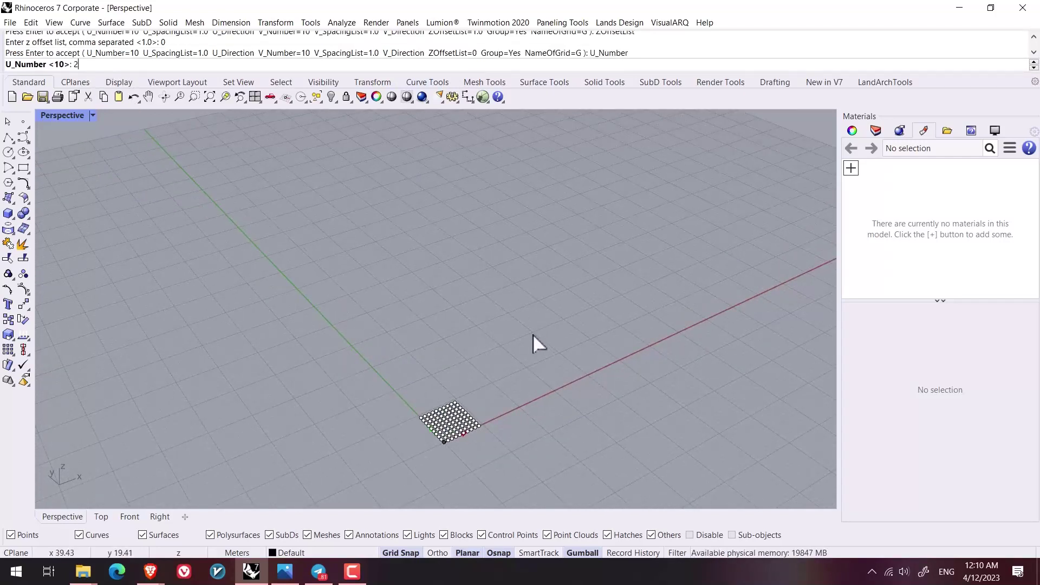
pyautogui.write('8')
pyautogui.press('Return')
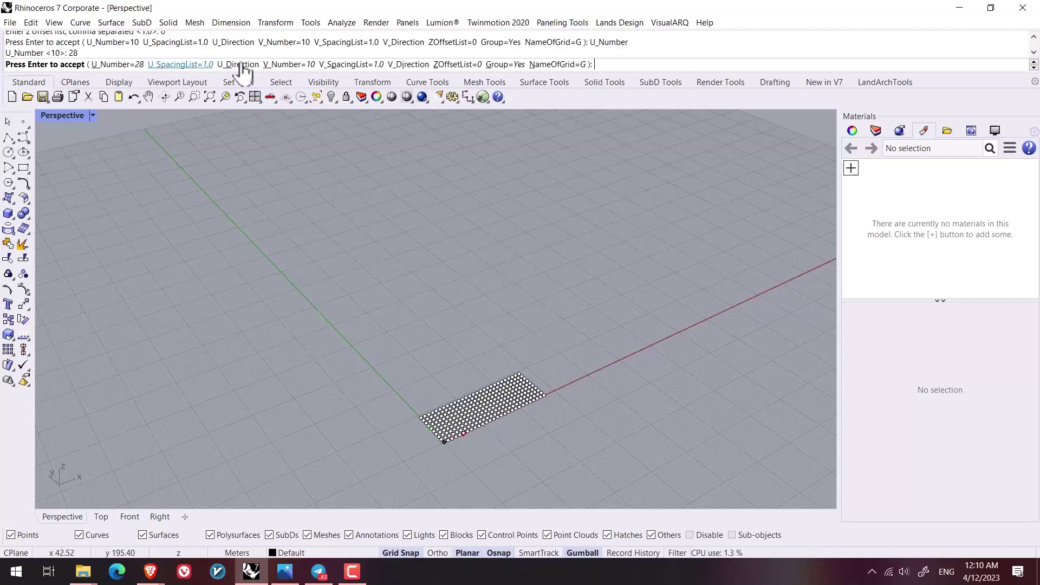
pyautogui.click(289, 64)
pyautogui.write('28')
pyautogui.press('Return')
pyautogui.scroll(5, 458, 399)
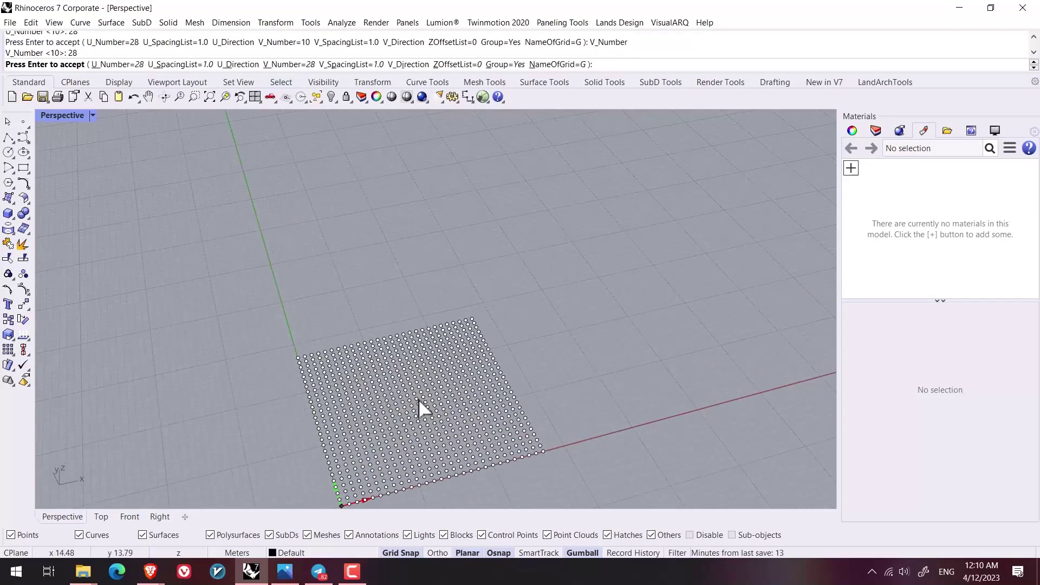
pyautogui.click(133, 65)
pyautogui.write('40')
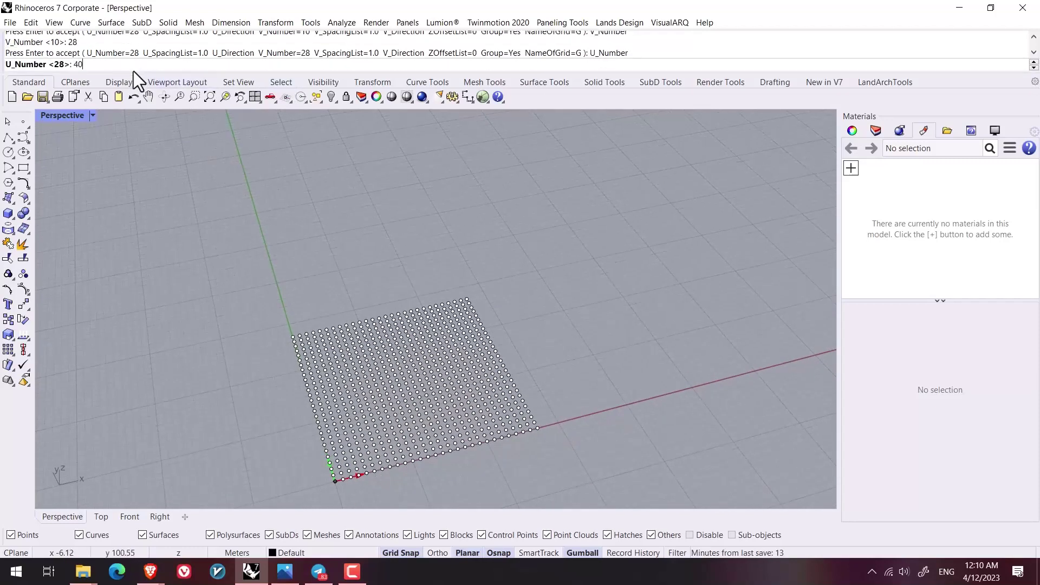
pyautogui.press('Return')
pyautogui.click(304, 64)
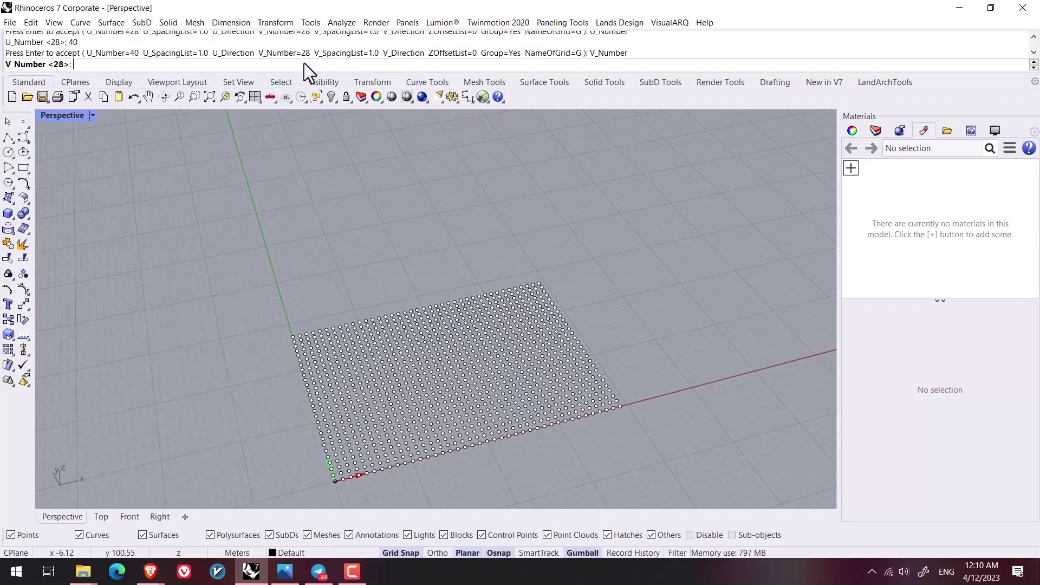
pyautogui.write('40')
pyautogui.press('Return')
# Set U and V spacing to 2, turn grouping off, and create the grid
pyautogui.scroll(-4, 385, 284)
pyautogui.moveTo(385, 292); pyautogui.dragTo(348, 315, button='right')
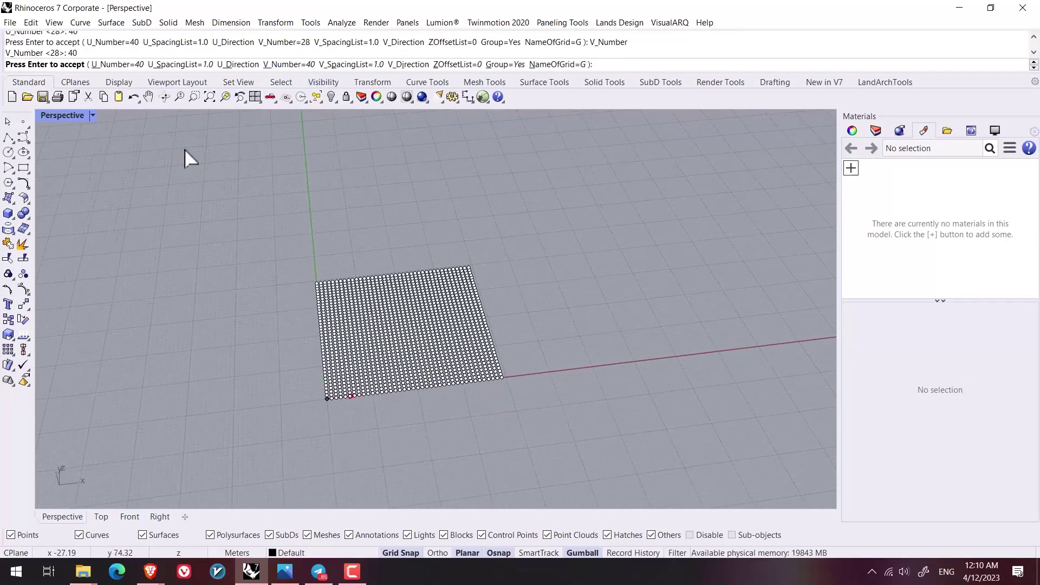
pyautogui.click(182, 64)
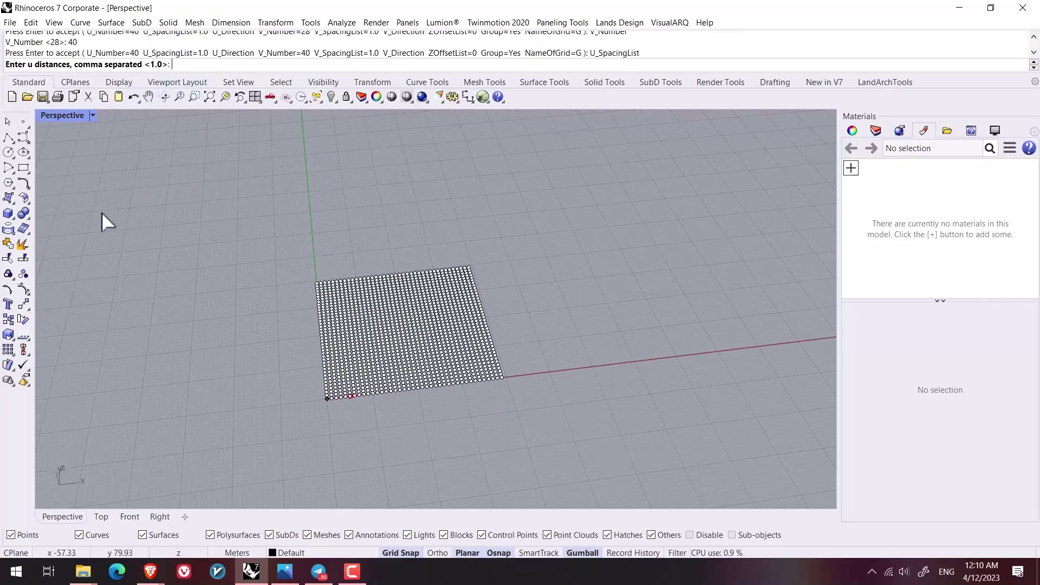
pyautogui.write('2')
pyautogui.press('Return')
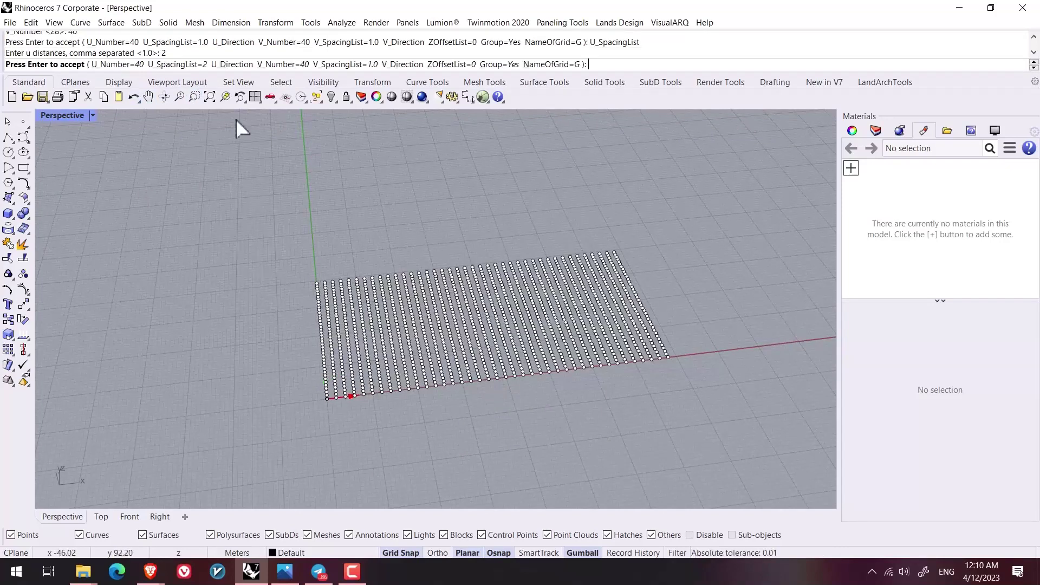
pyautogui.click(358, 64)
pyautogui.write('2')
pyautogui.press('Return')
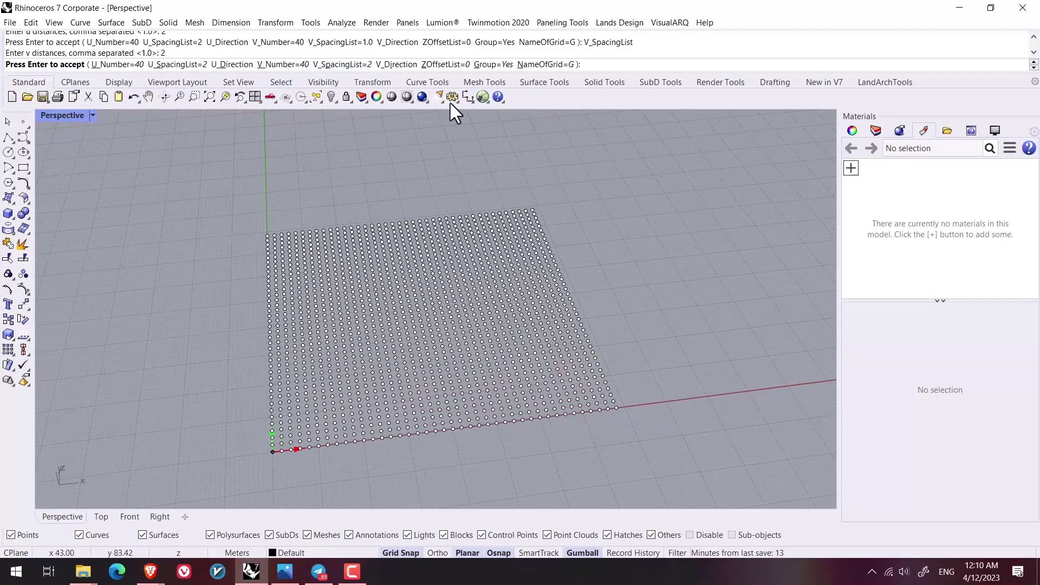
pyautogui.click(491, 65)
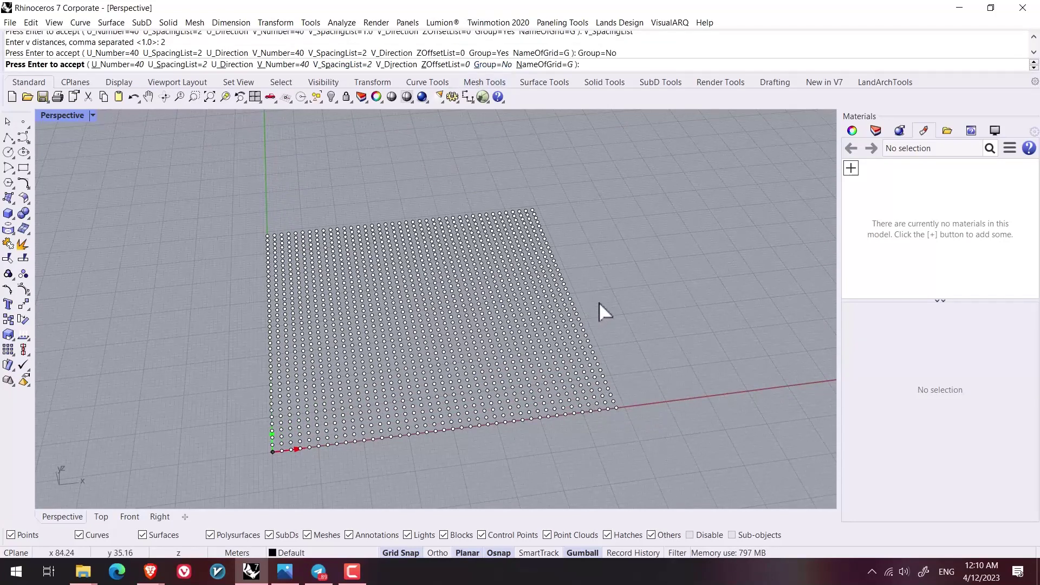
pyautogui.press('Return')
# Window-select all 1600 grid points and group them
pyautogui.click(499, 336)
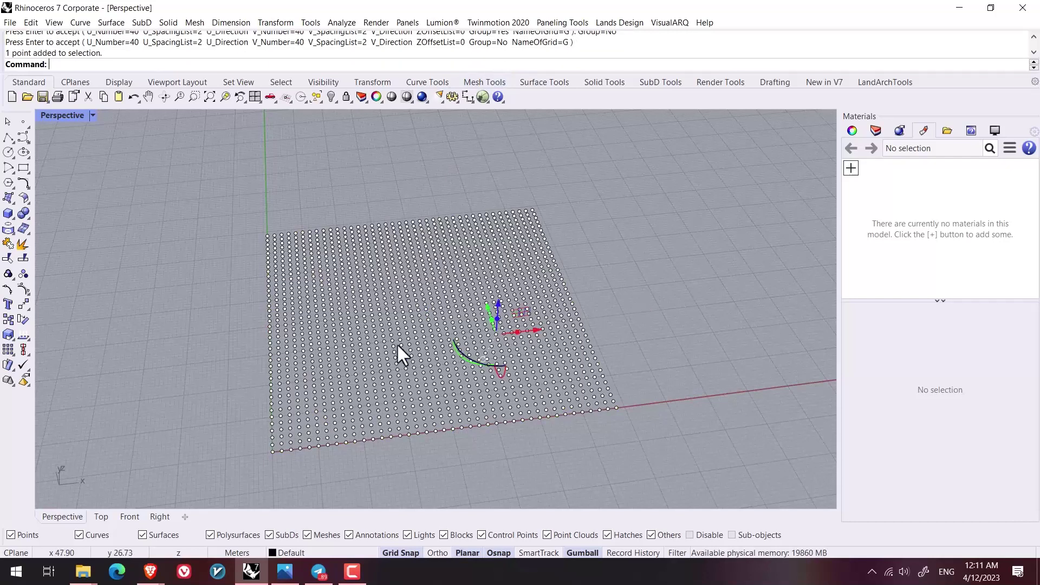
pyautogui.click(393, 346)
pyautogui.click(299, 312)
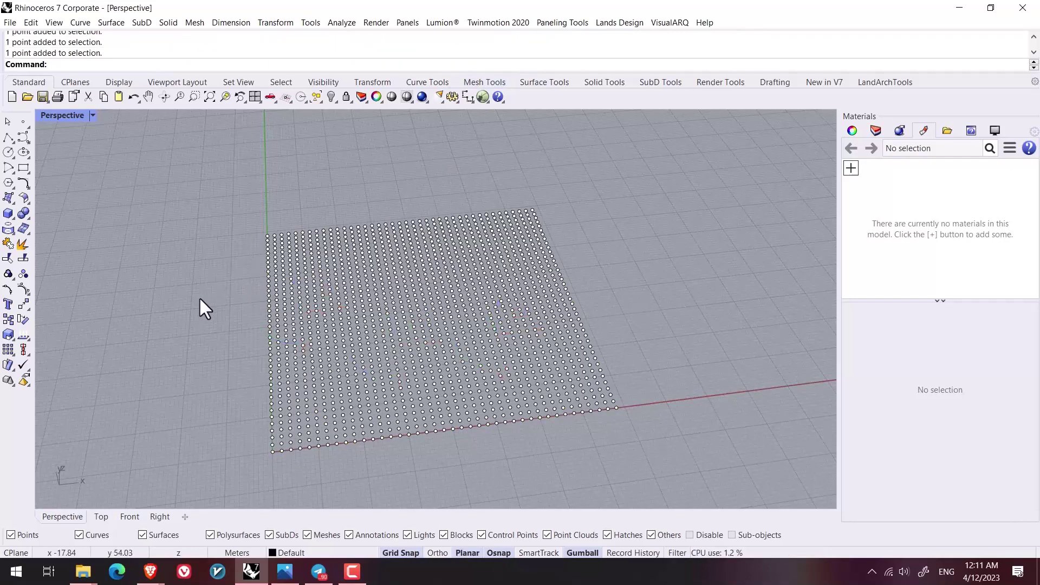
pyautogui.hotkey('ctrl', 'g')
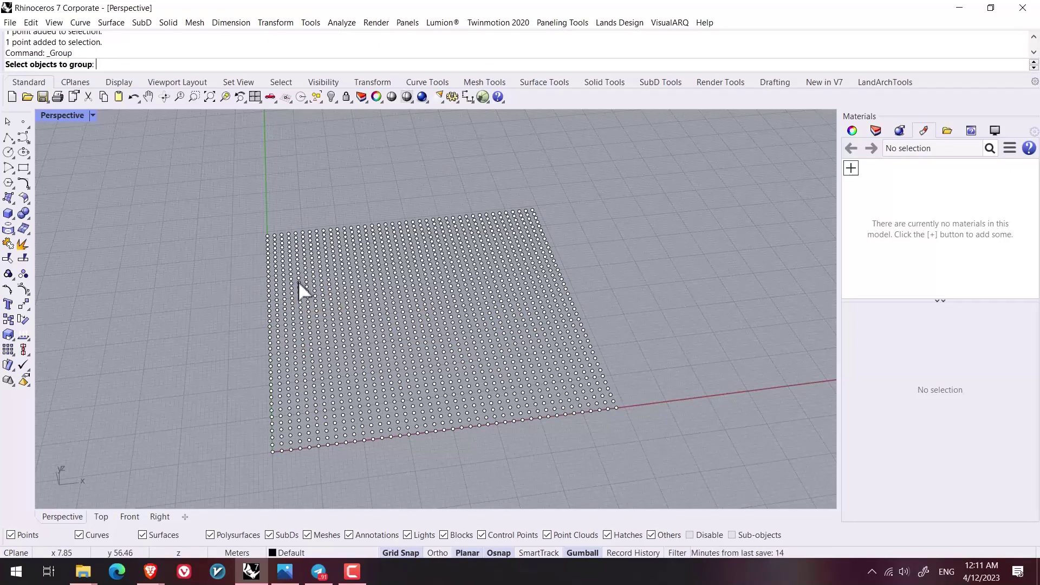
pyautogui.moveTo(376, 428)
pyautogui.mouseDown(button='right')
pyautogui.moveTo(399, 437)
pyautogui.moveTo(378, 444)
pyautogui.mouseUp(button='right')
pyautogui.scroll(-5, 524, 349)
pyautogui.moveTo(630, 220); pyautogui.dragTo(216, 460)
pyautogui.scroll(-1, 325, 460)
pyautogui.keyDown('shift'); pyautogui.moveTo(310, 464); pyautogui.dragTo(190, 492, button='right'); pyautogui.keyUp('shift')
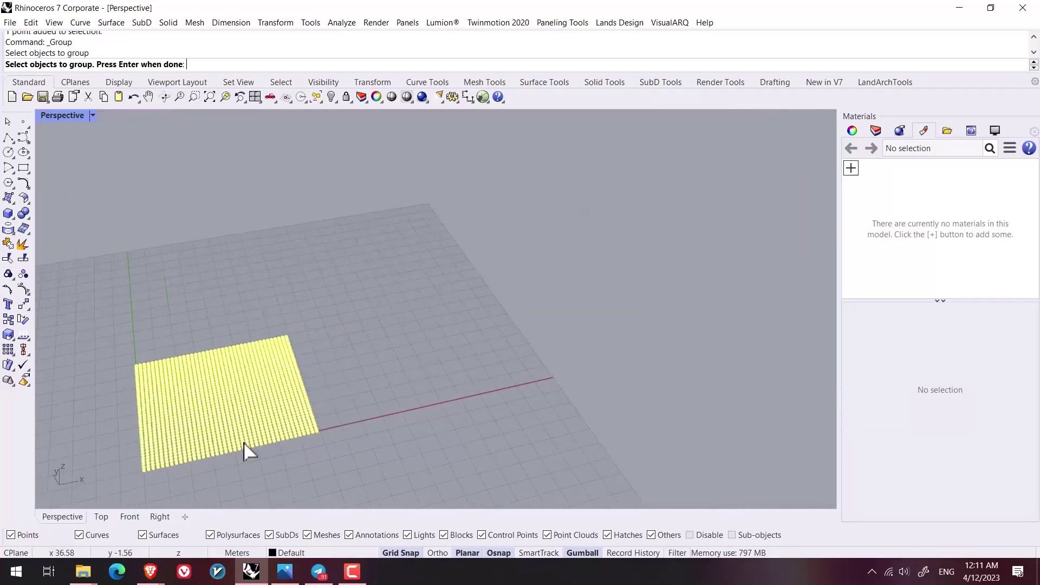
pyautogui.press('Return')
# Copy the grouped grid 9 m along the X axis with the gumball
pyautogui.moveTo(352, 276); pyautogui.dragTo(32, 530)
pyautogui.keyDown('alt'); pyautogui.moveTo(264, 389); pyautogui.dragTo(533, 331); pyautogui.keyUp('alt')
pyautogui.click(395, 473)
pyautogui.keyDown('shift'); pyautogui.moveTo(392, 473); pyautogui.dragTo(429, 449, button='right'); pyautogui.keyUp('shift')
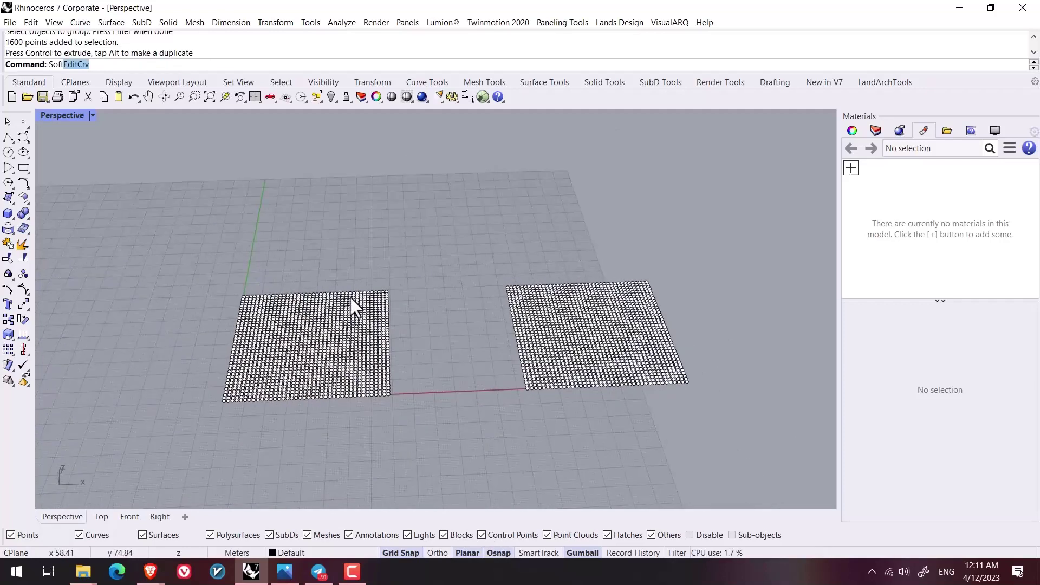
# SoftMove the left grid, setting the bump's centre and falloff radius
pyautogui.click(74, 100)
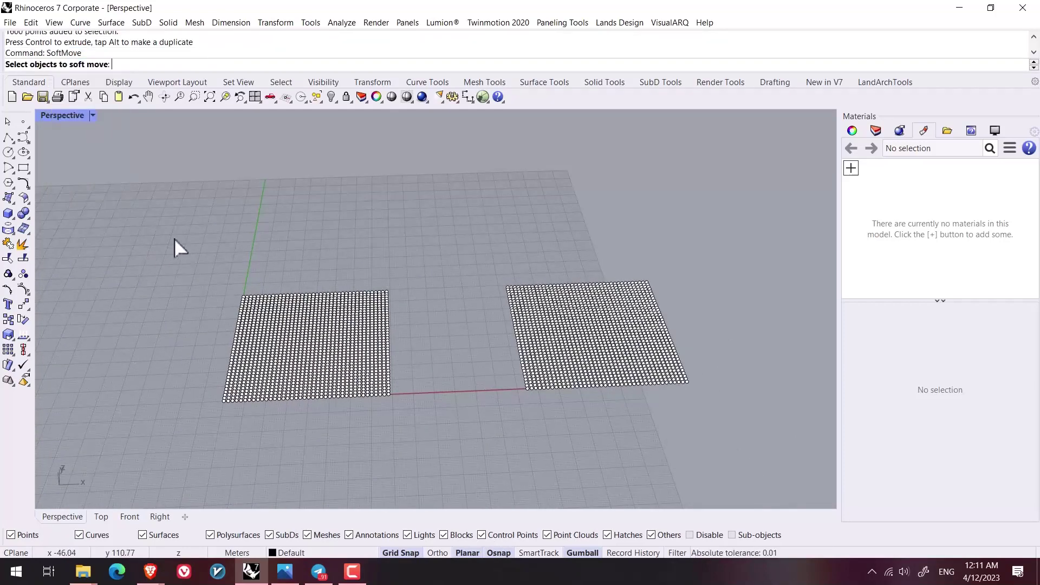
pyautogui.moveTo(174, 239); pyautogui.dragTo(443, 454)
pyautogui.press('Return')
pyautogui.scroll(4, 249, 379)
pyautogui.keyDown('shift'); pyautogui.moveTo(155, 386); pyautogui.dragTo(220, 338, button='right'); pyautogui.keyUp('shift')
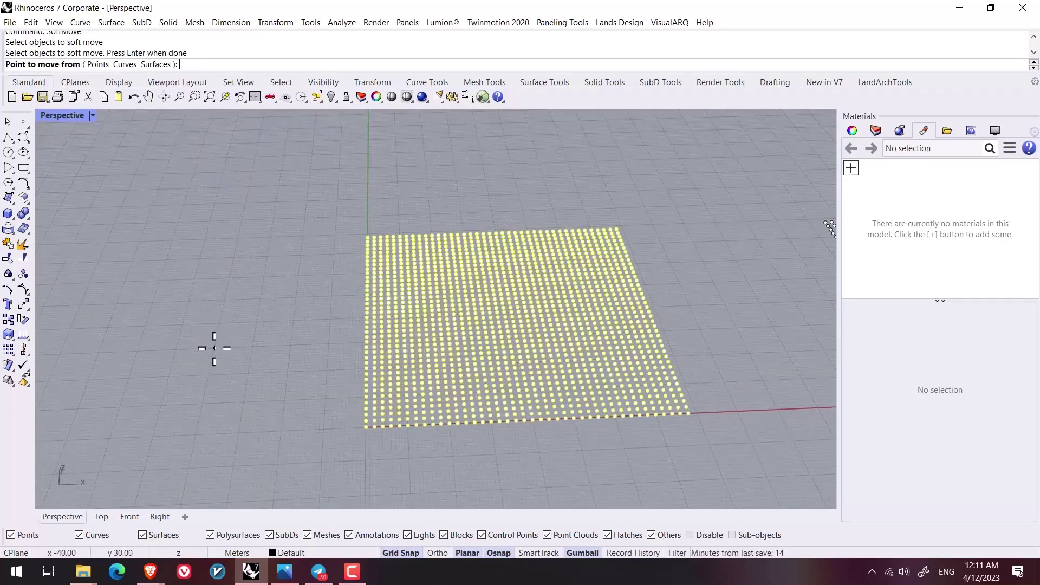
pyautogui.click(215, 348)
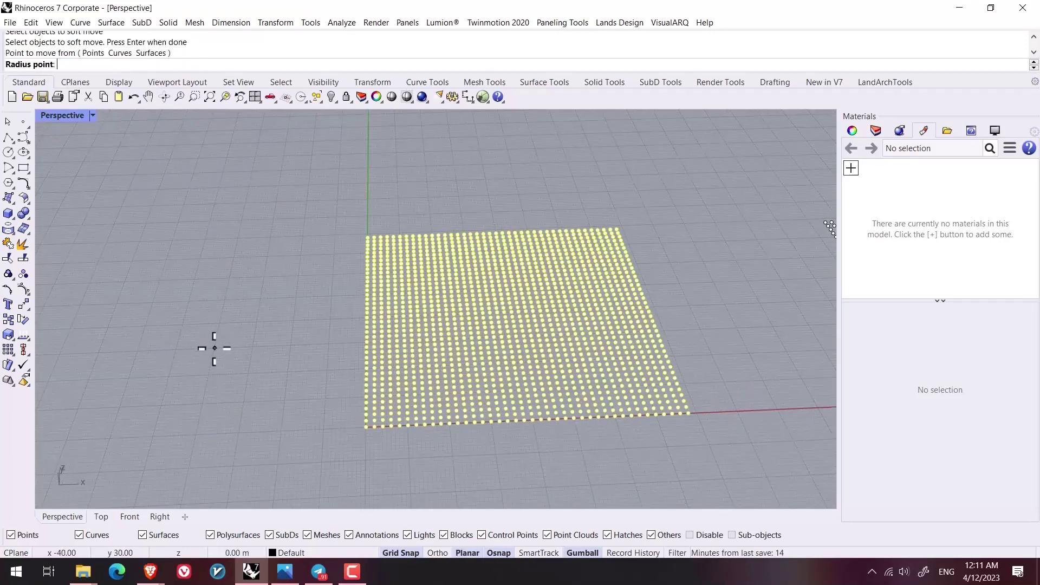
pyautogui.click(291, 344)
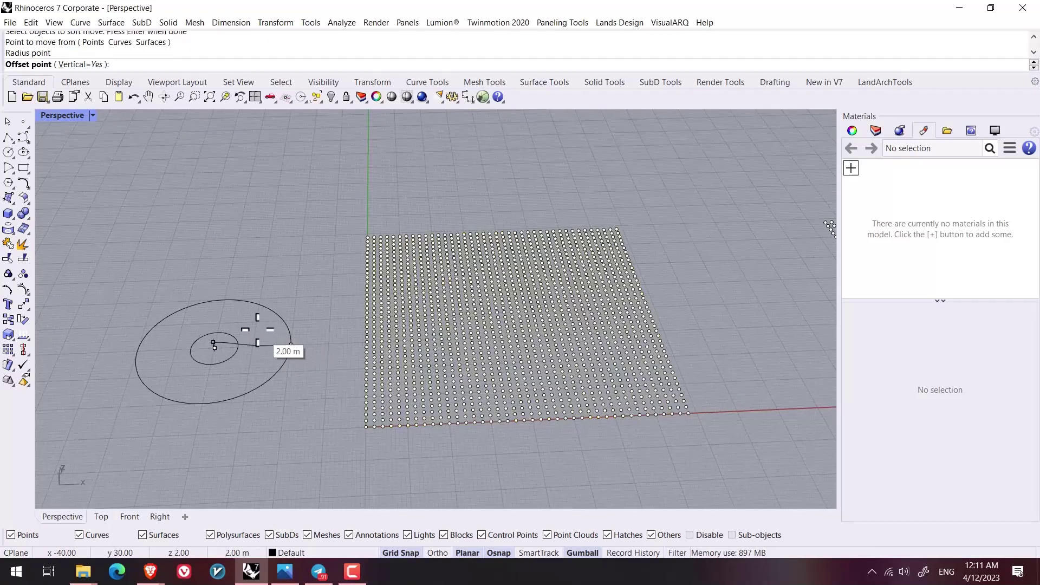
pyautogui.moveTo(256, 320); pyautogui.dragTo(244, 274, button='right')
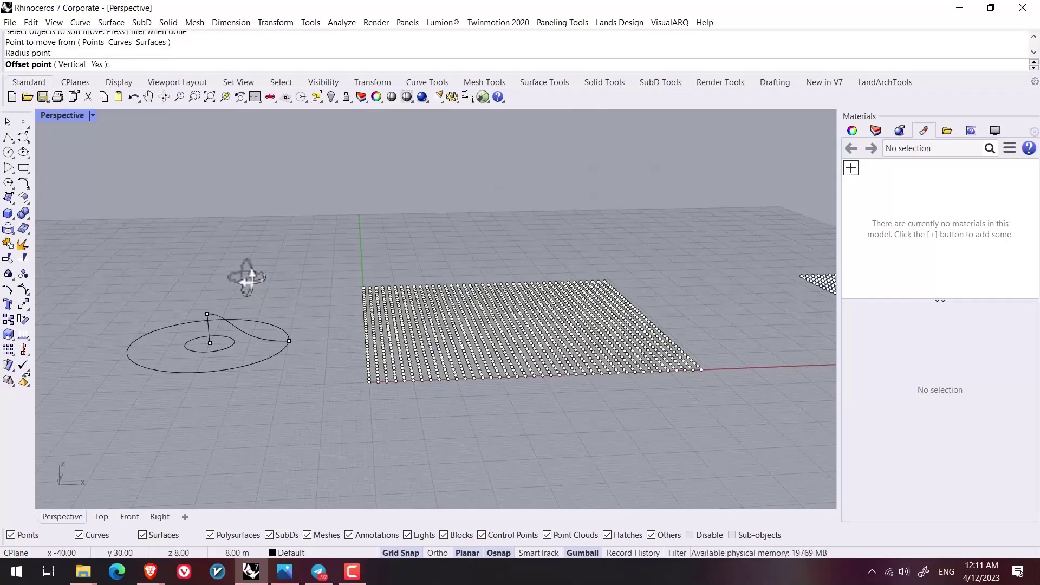
# Raise the bump's peak 15 m and reposition its falloff point
pyautogui.click(212, 282)
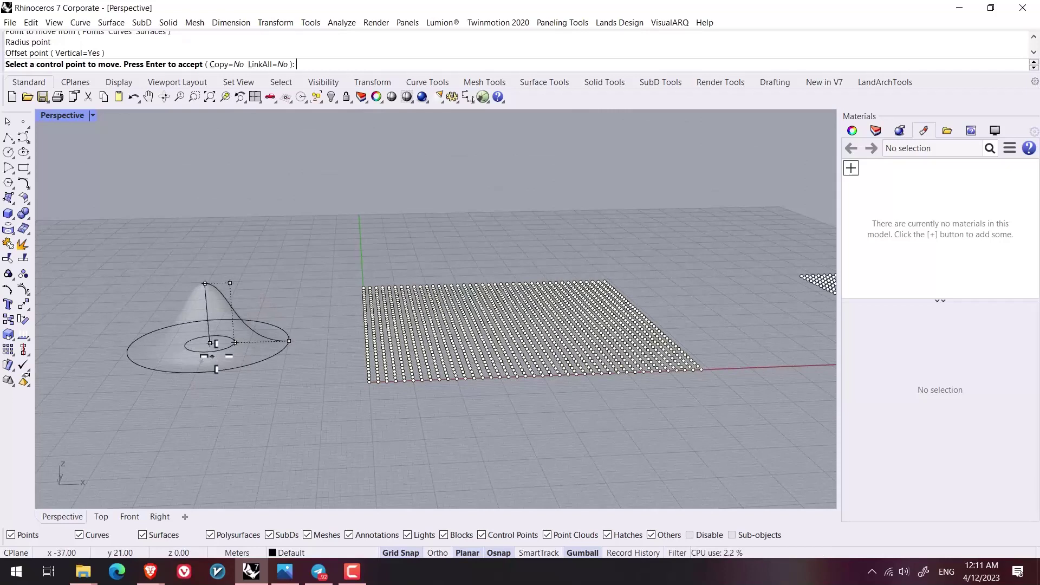
pyautogui.moveTo(214, 352); pyautogui.dragTo(228, 356, button='right')
pyautogui.scroll(3, 236, 352)
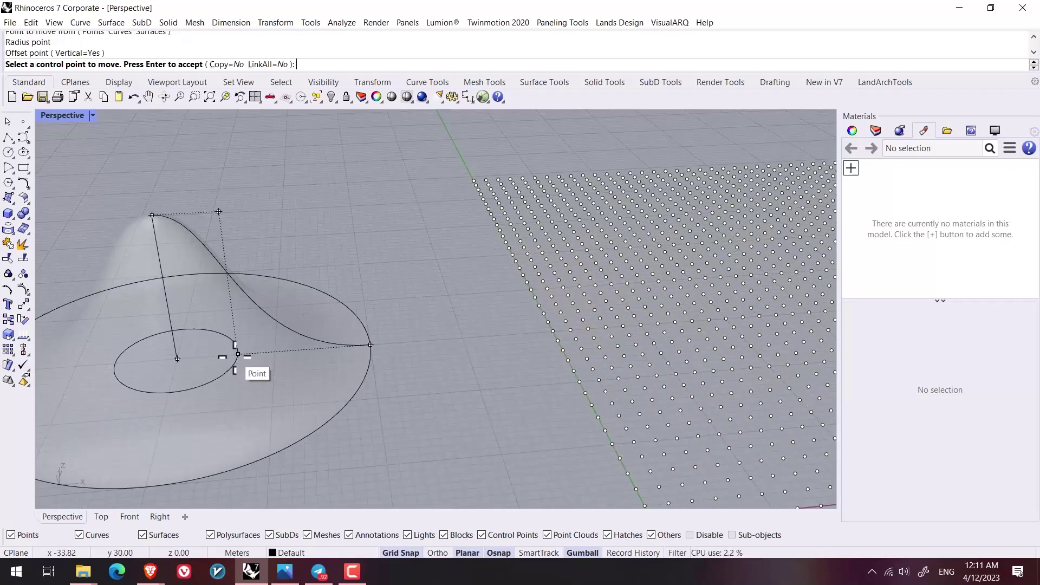
pyautogui.click(238, 355)
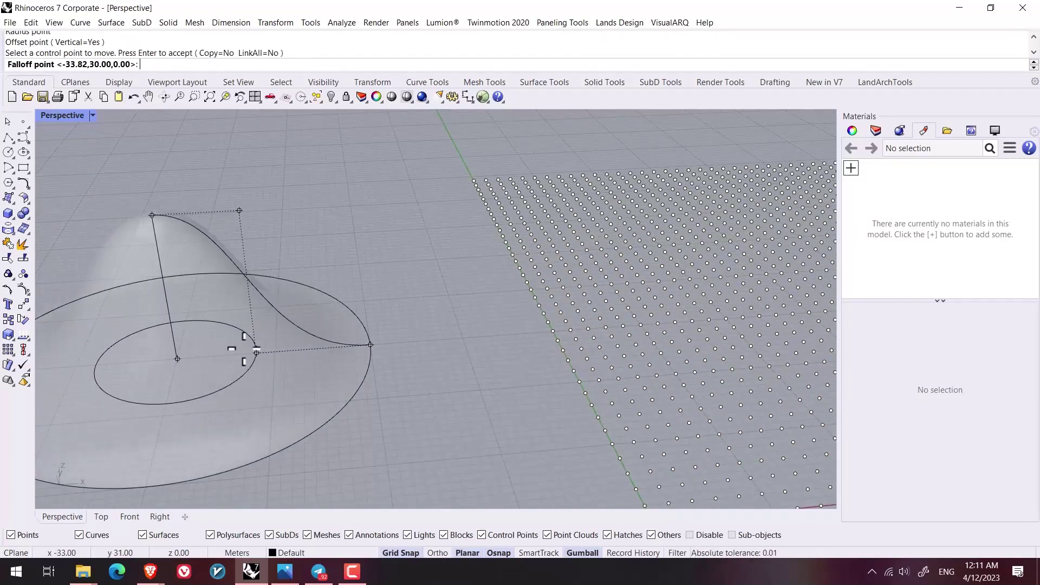
pyautogui.click(253, 348)
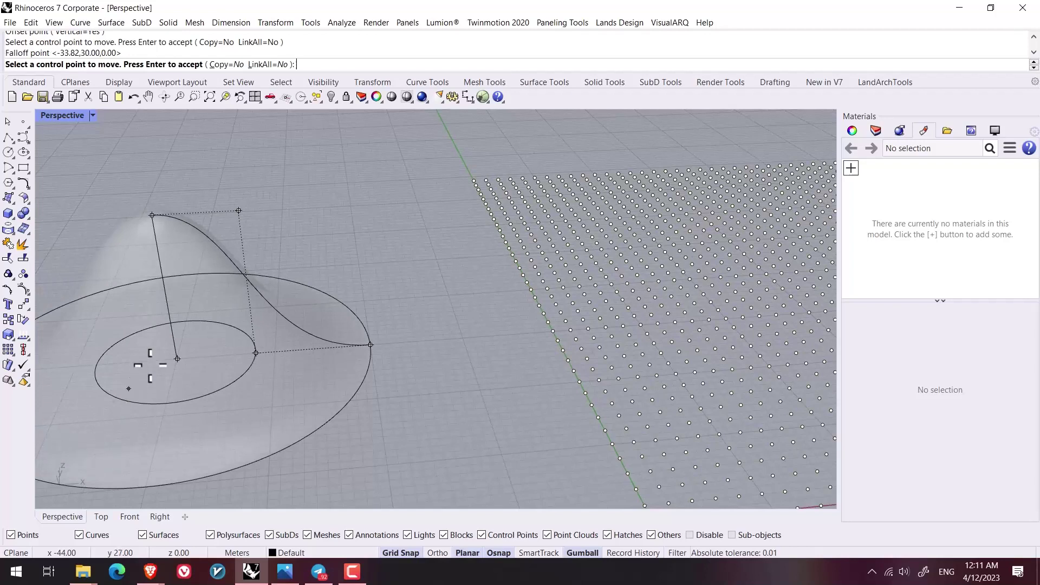
pyautogui.press('Return')
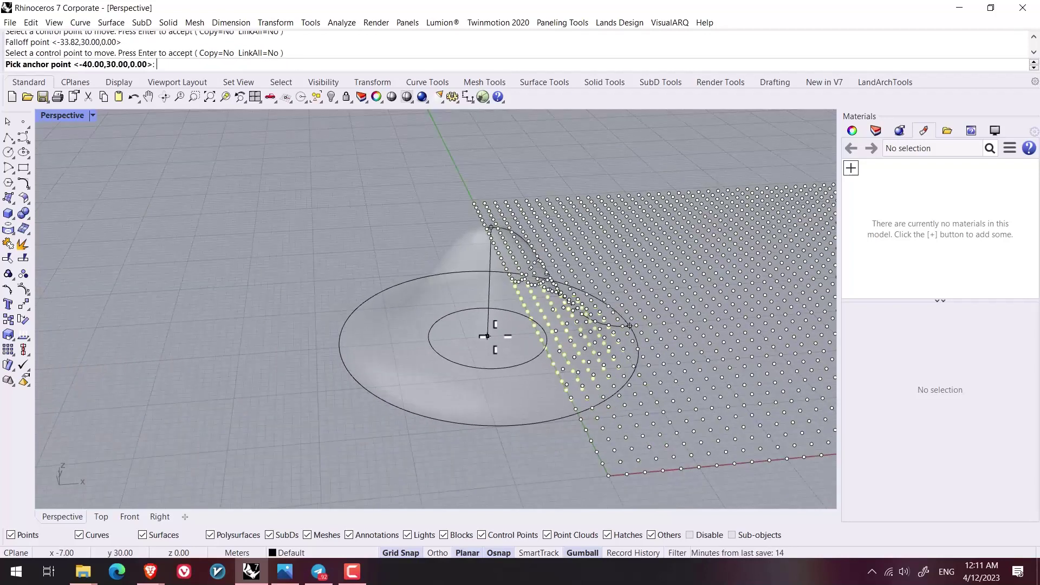
# Move the bump's centre onto the grid, widen its radius, and accept the hill
pyautogui.moveTo(399, 349); pyautogui.dragTo(428, 244, button='right')
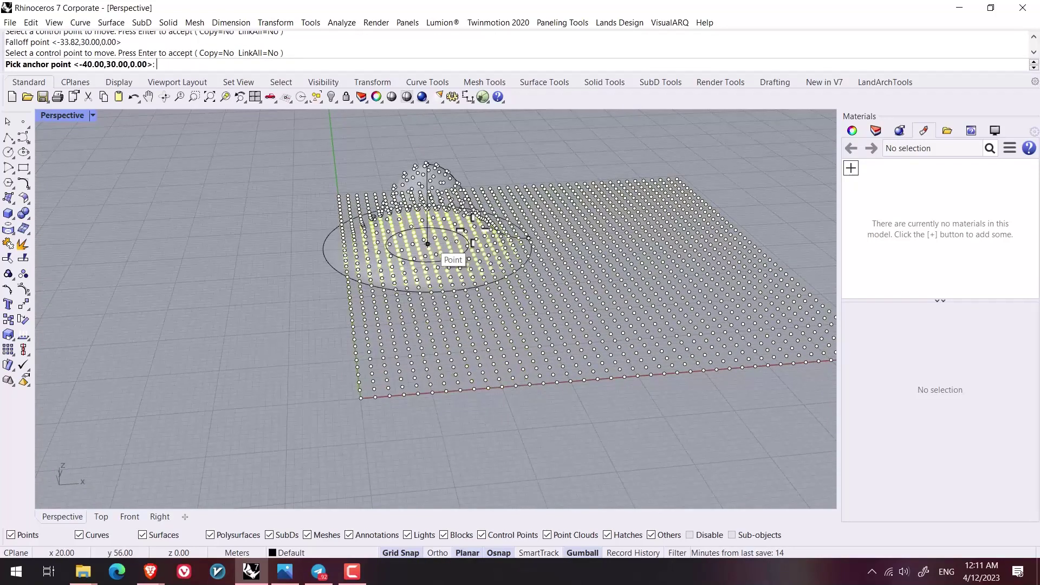
pyautogui.click(383, 284)
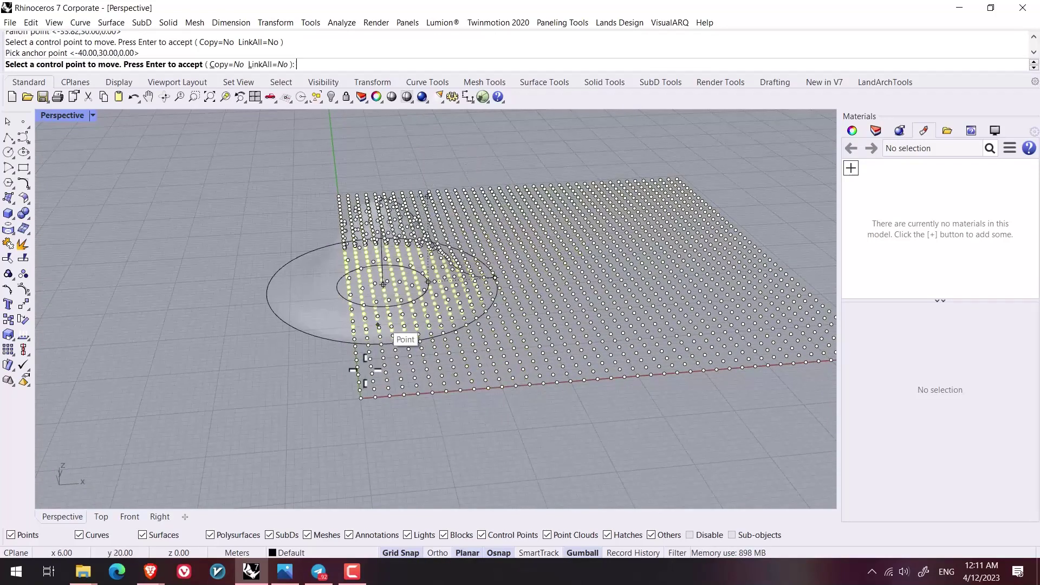
pyautogui.click(495, 278)
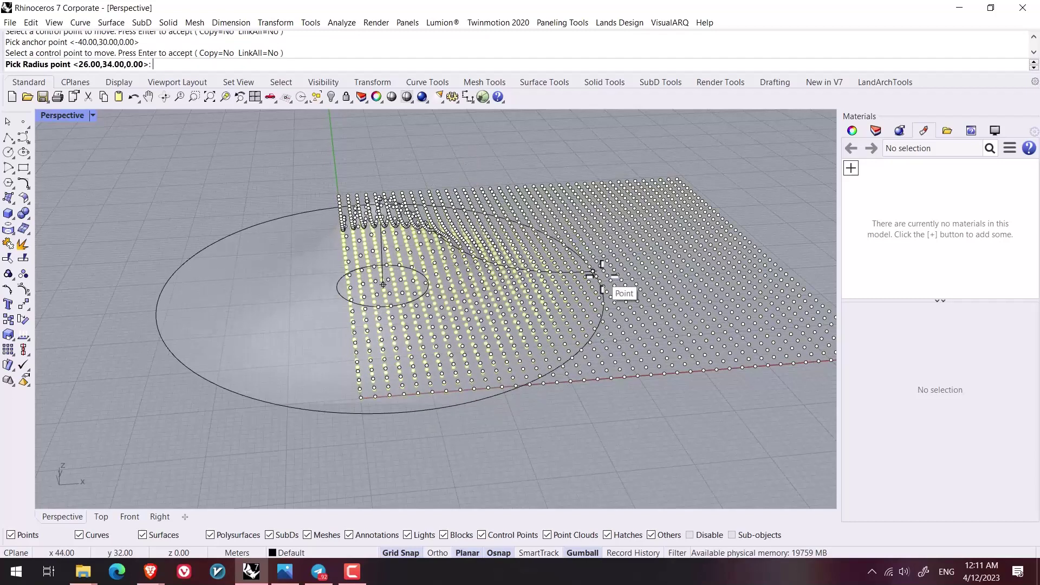
pyautogui.click(594, 271)
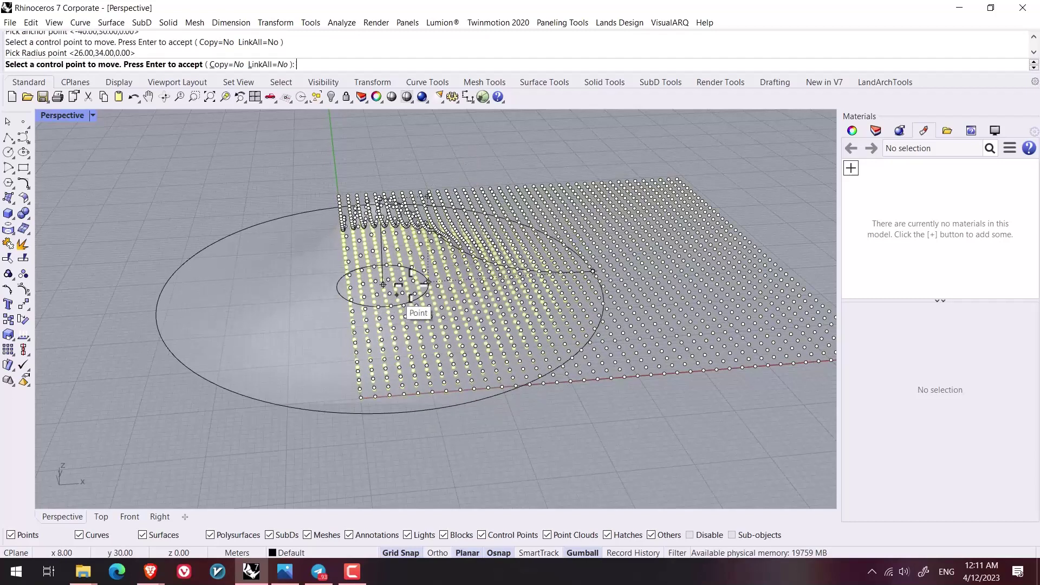
pyautogui.click(427, 282)
pyautogui.moveTo(496, 320); pyautogui.dragTo(401, 339, button='right')
pyautogui.press('Return')
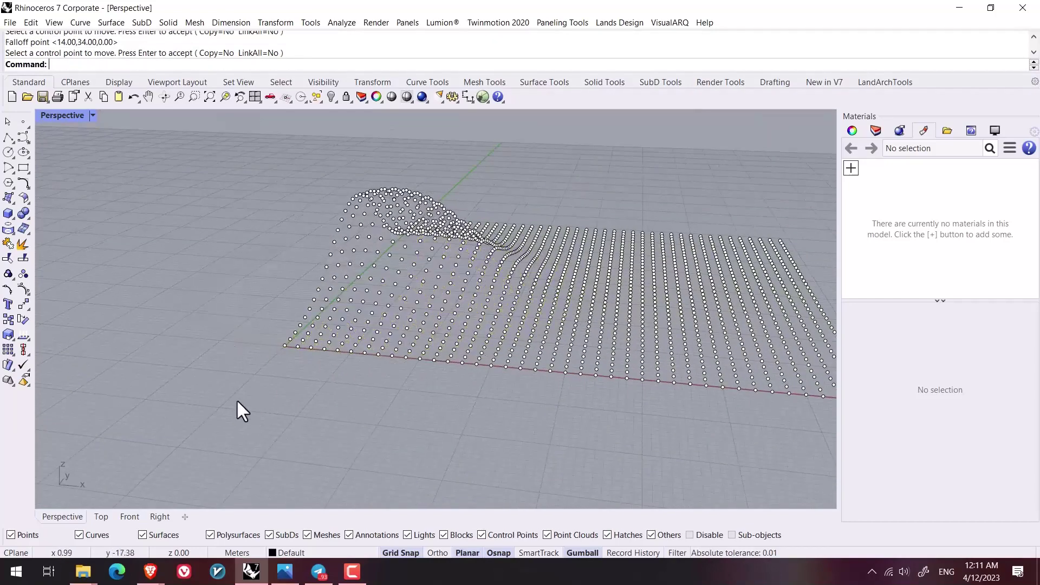
pyautogui.scroll(-6, 237, 398)
pyautogui.moveTo(237, 399); pyautogui.dragTo(400, 369, button='right')
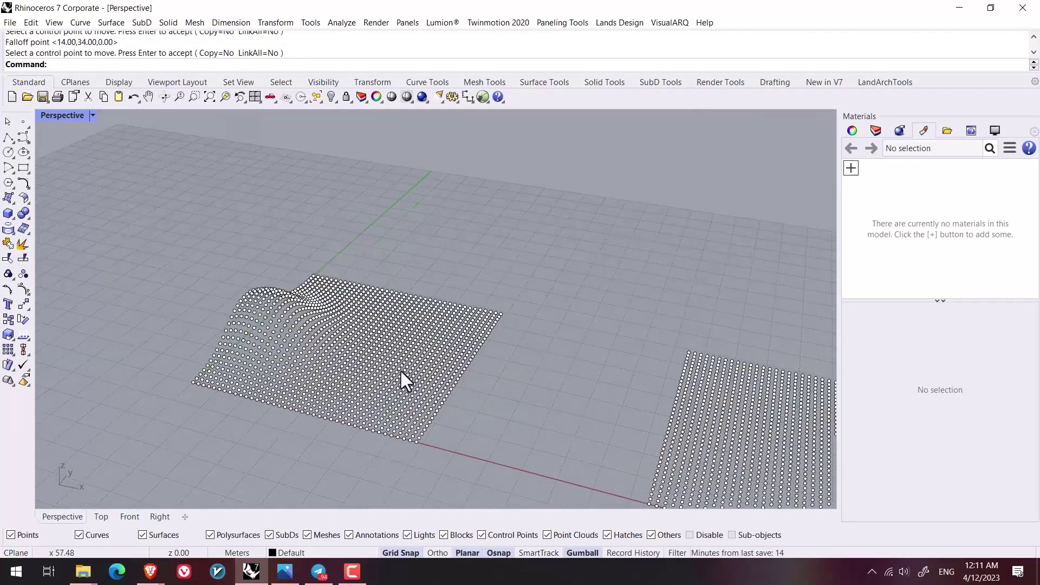
pyautogui.scroll(4, 400, 369)
pyautogui.keyDown('shift'); pyautogui.moveTo(339, 290); pyautogui.dragTo(287, 317, button='right'); pyautogui.keyUp('shift')
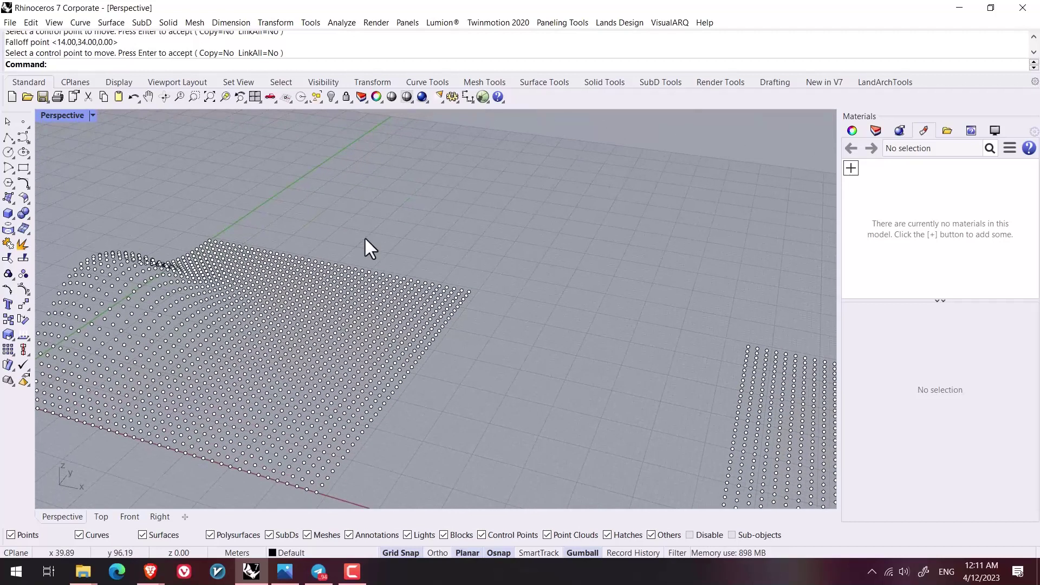
pyautogui.press('Return')
# Soft-move the left grid again with a new bump centre, radius and height
pyautogui.scroll(-3, 505, 207)
pyautogui.moveTo(506, 208); pyautogui.dragTo(56, 508)
pyautogui.press('Return')
pyautogui.click(458, 296)
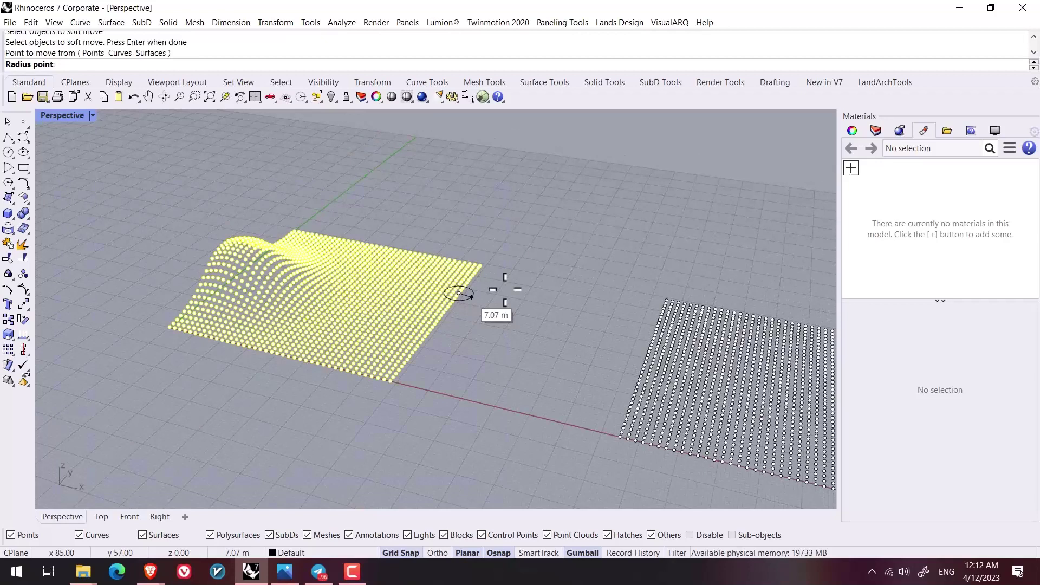
pyautogui.click(541, 308)
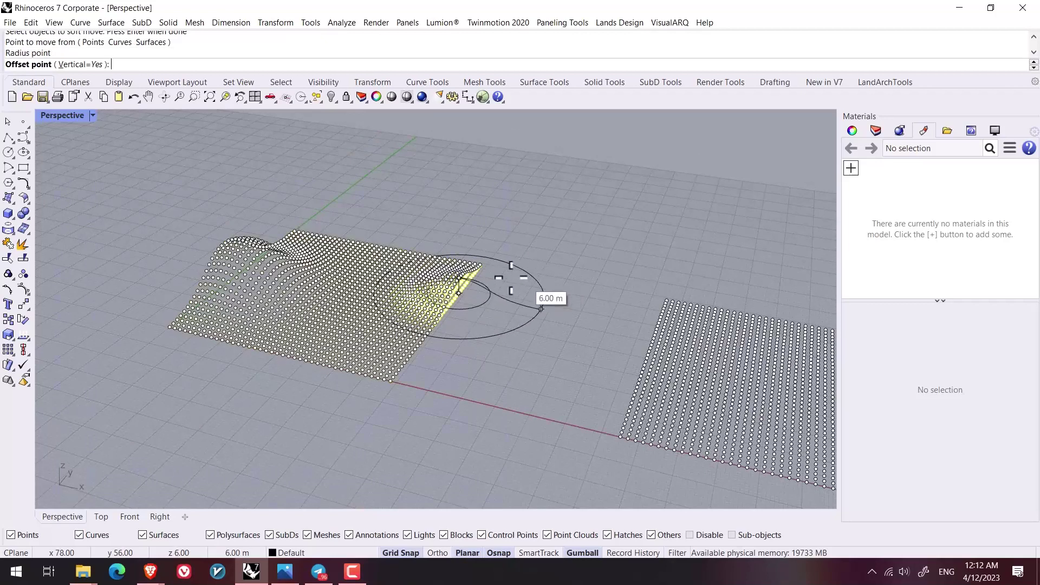
pyautogui.click(535, 258)
pyautogui.moveTo(535, 258); pyautogui.dragTo(476, 286, button='right')
# Shift the second bump's anchor to a new spot and accept it
pyautogui.scroll(5, 437, 299)
pyautogui.click(474, 286)
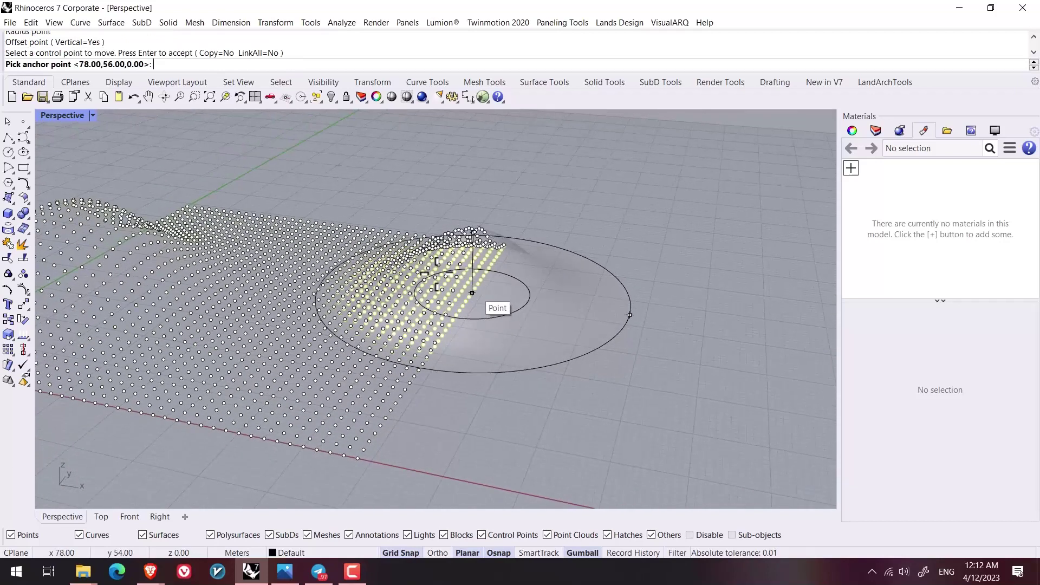
pyautogui.click(425, 267)
pyautogui.click(370, 269)
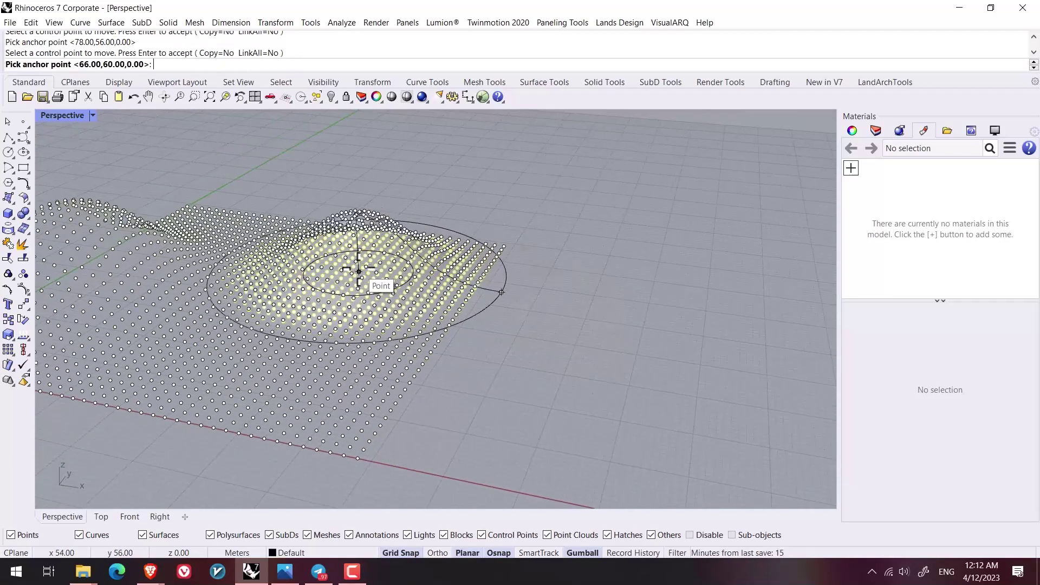
pyautogui.click(373, 276)
pyautogui.rightClick(619, 285)
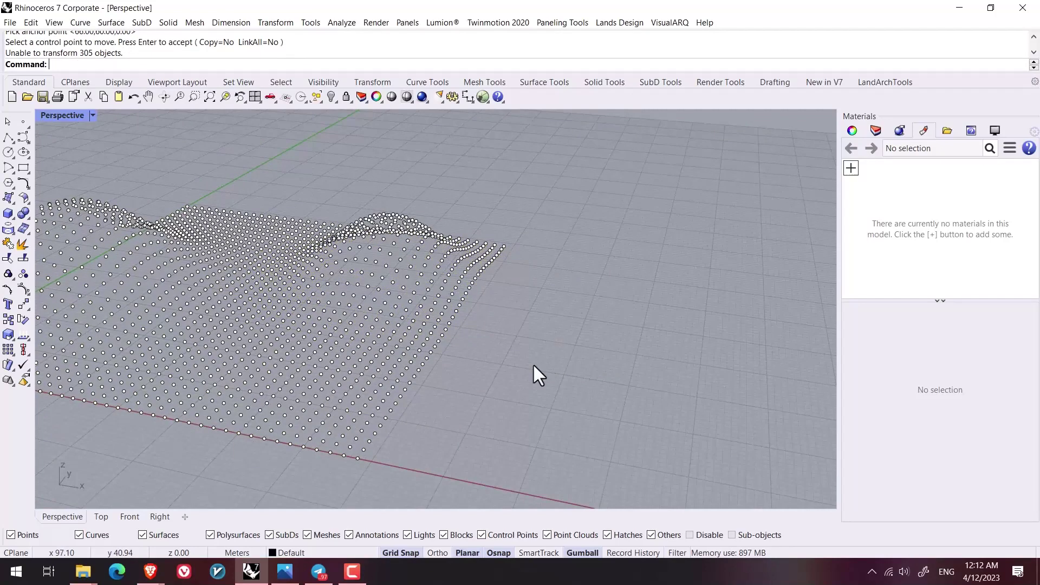
pyautogui.moveTo(489, 395); pyautogui.dragTo(323, 314, button='right')
pyautogui.scroll(-6, 586, 370)
pyautogui.middleClick(323, 314)
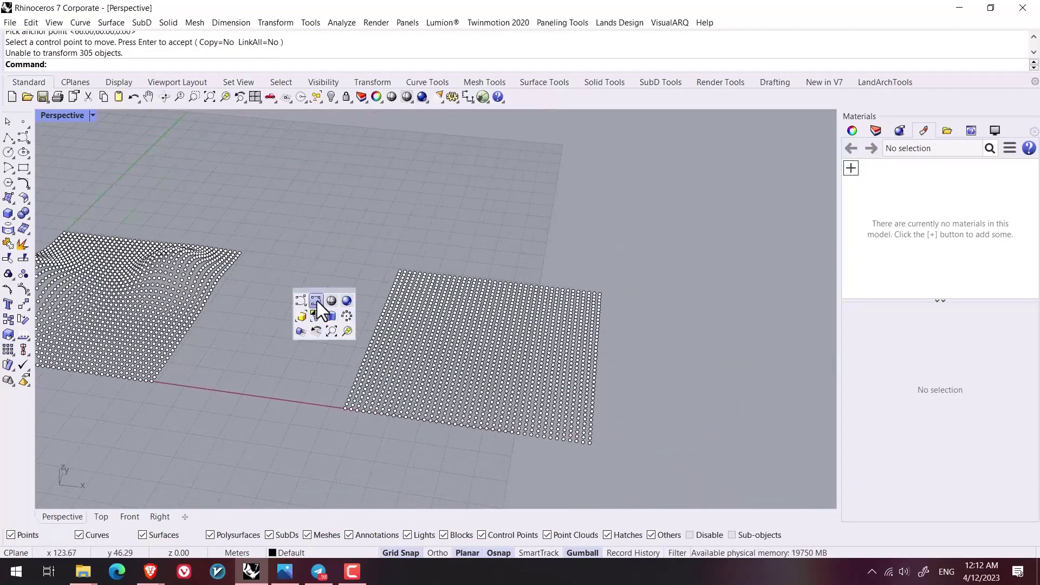
# Draw a wavy interpolated curve across the right point grid
pyautogui.click(323, 315)
pyautogui.click(332, 279)
pyautogui.click(398, 335)
pyautogui.click(512, 310)
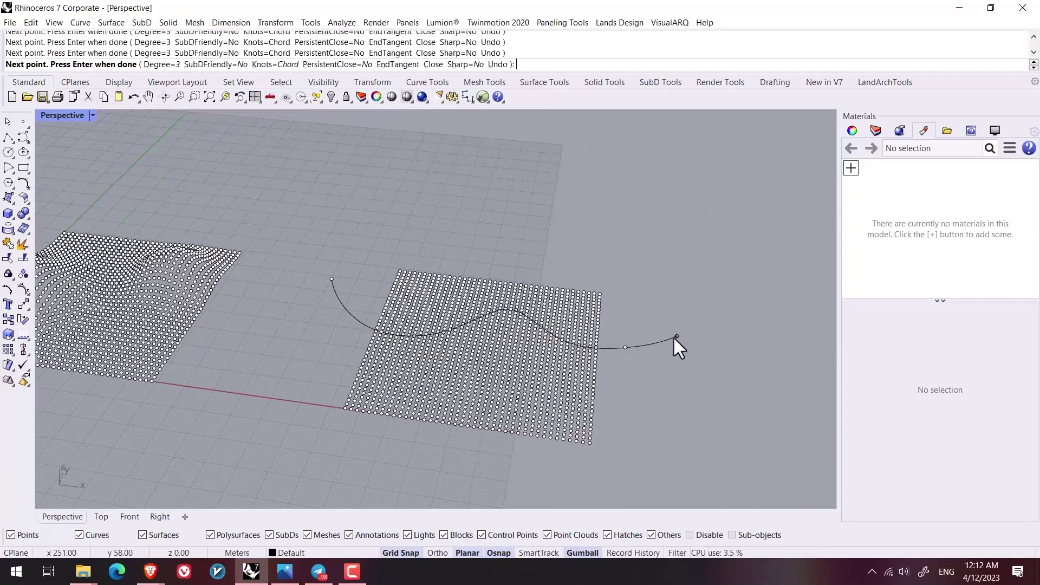
pyautogui.rightClick(676, 347)
pyautogui.moveTo(676, 346); pyautogui.dragTo(426, 339, button='right')
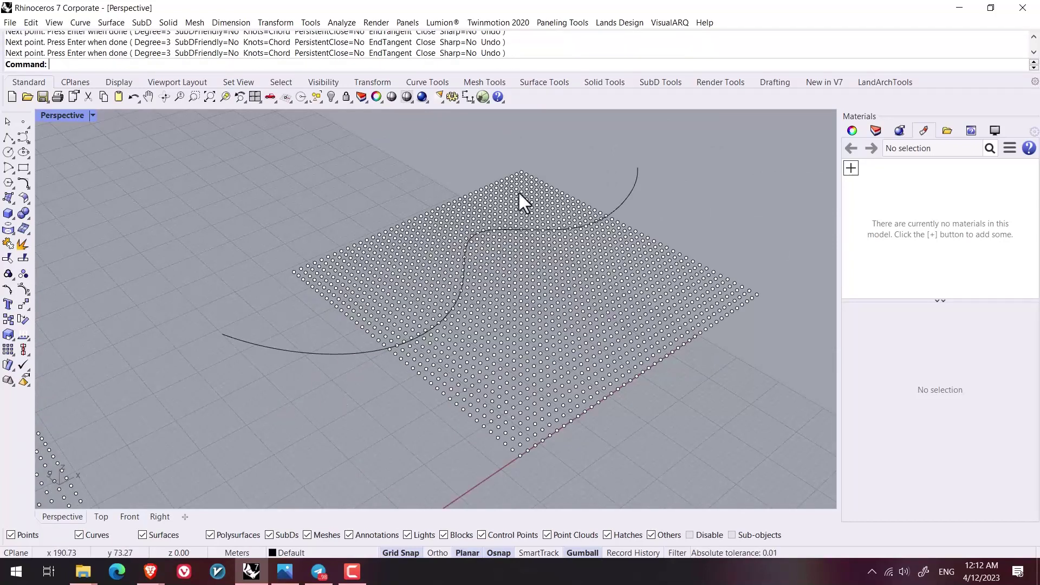
pyautogui.moveTo(519, 194); pyautogui.dragTo(334, 168, button='right')
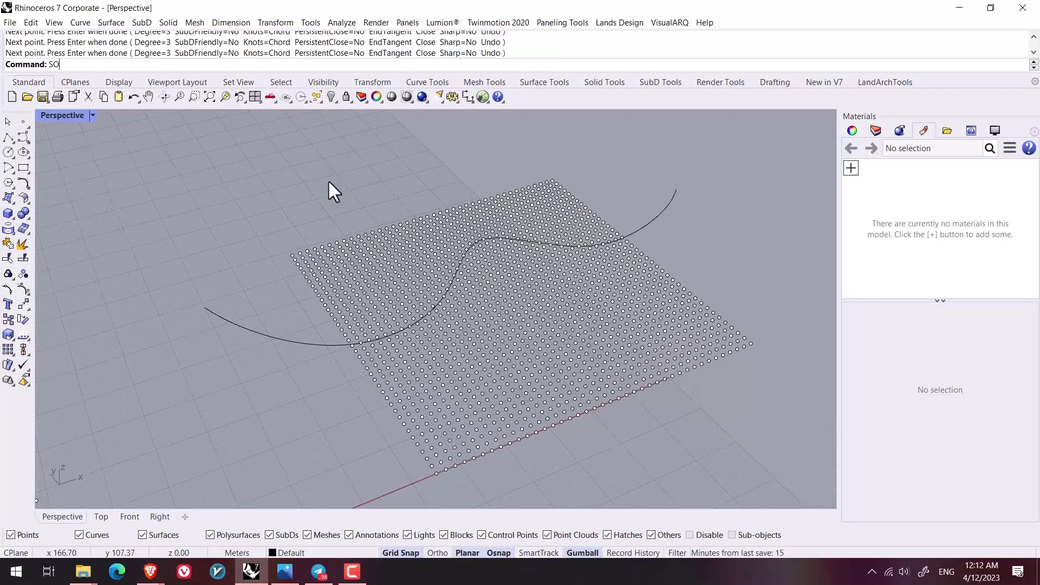
# Run SoftMove and window-select the whole right point grid
pyautogui.write('ftMove')
pyautogui.press('Return')
pyautogui.scroll(-3, 290, 190)
pyautogui.moveTo(259, 149); pyautogui.dragTo(583, 390)
# Confirm the right grid and use the wavy curve as the SoftMove source
pyautogui.press('Return')
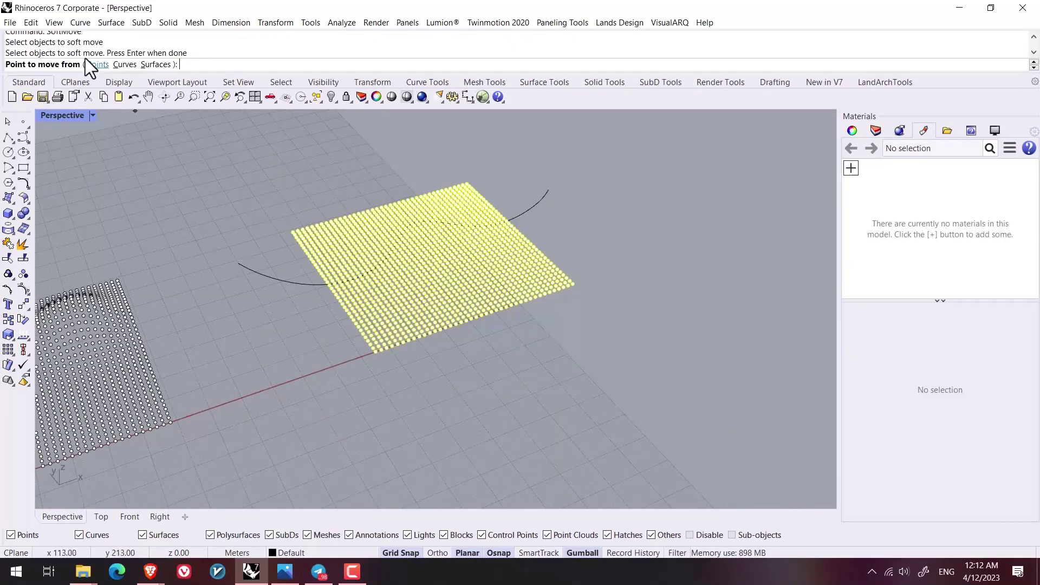
pyautogui.click(125, 65)
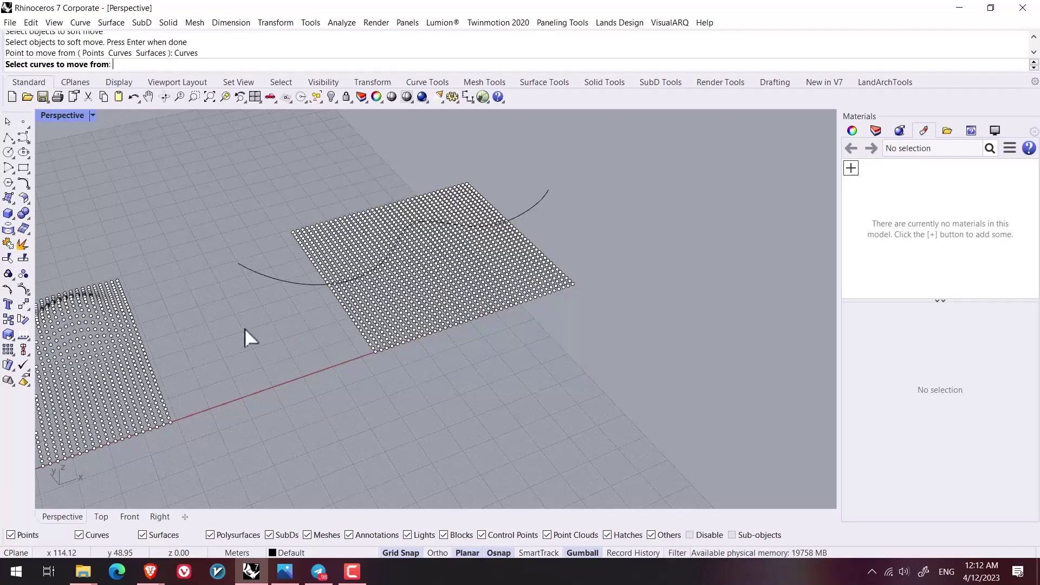
pyautogui.click(264, 275)
pyautogui.press('Return')
pyautogui.scroll(5, 274, 300)
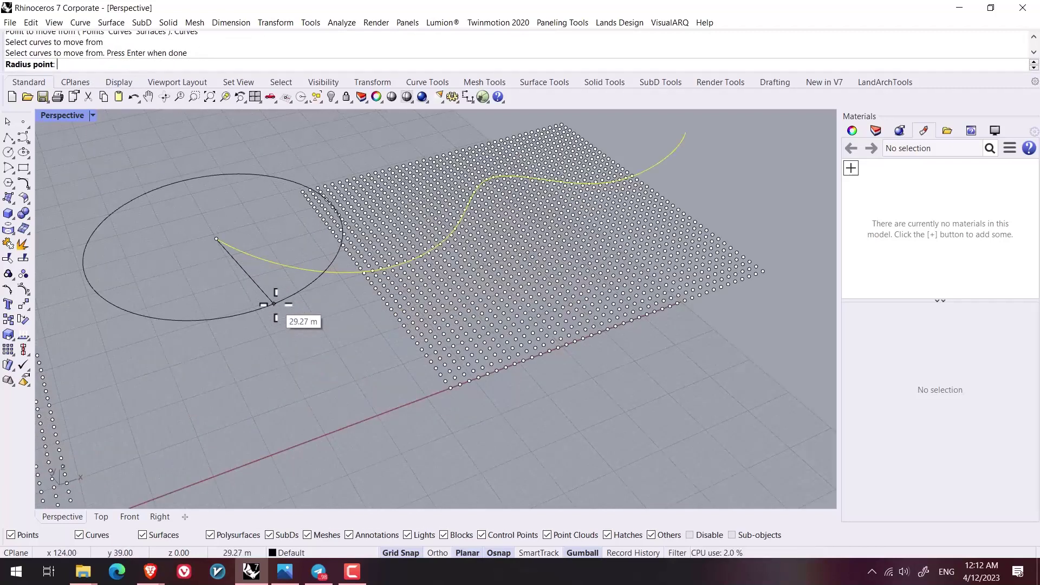
# Set the influence radius and ridge height around the curve, then accept
pyautogui.click(258, 295)
pyautogui.moveTo(248, 287); pyautogui.dragTo(193, 188, button='right')
pyautogui.click(233, 185)
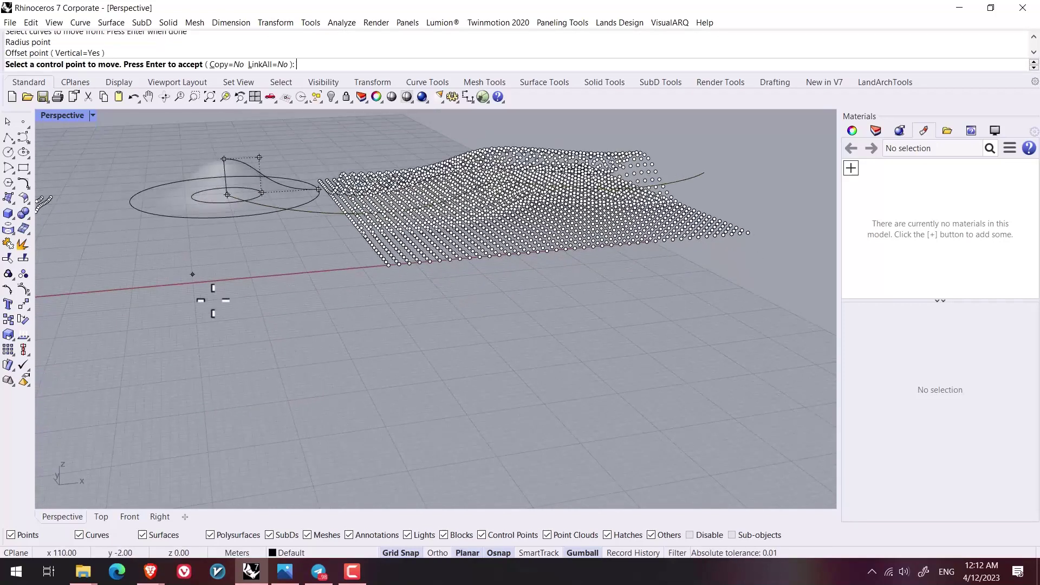
pyautogui.moveTo(213, 310); pyautogui.dragTo(287, 292, button='right')
pyautogui.press('Return')
pyautogui.moveTo(429, 286); pyautogui.dragTo(312, 312, button='right')
pyautogui.scroll(-10, 276, 190)
pyautogui.keyDown('shift'); pyautogui.moveTo(317, 231); pyautogui.dragTo(444, 322, button='right'); pyautogui.keyUp('shift')
pyautogui.scroll(4, 328, 291)
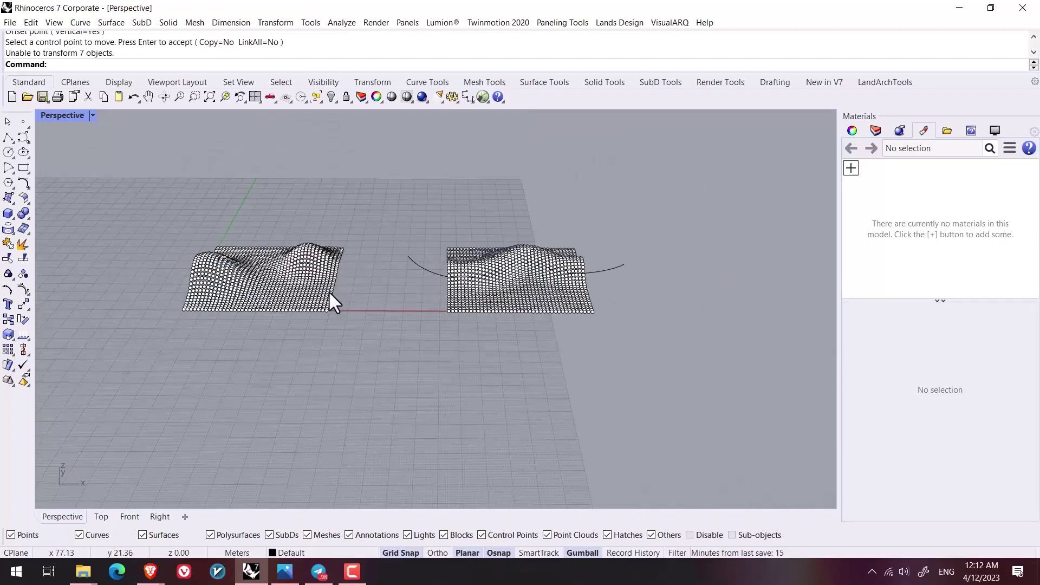
pyautogui.moveTo(346, 272); pyautogui.dragTo(325, 296, button='right')
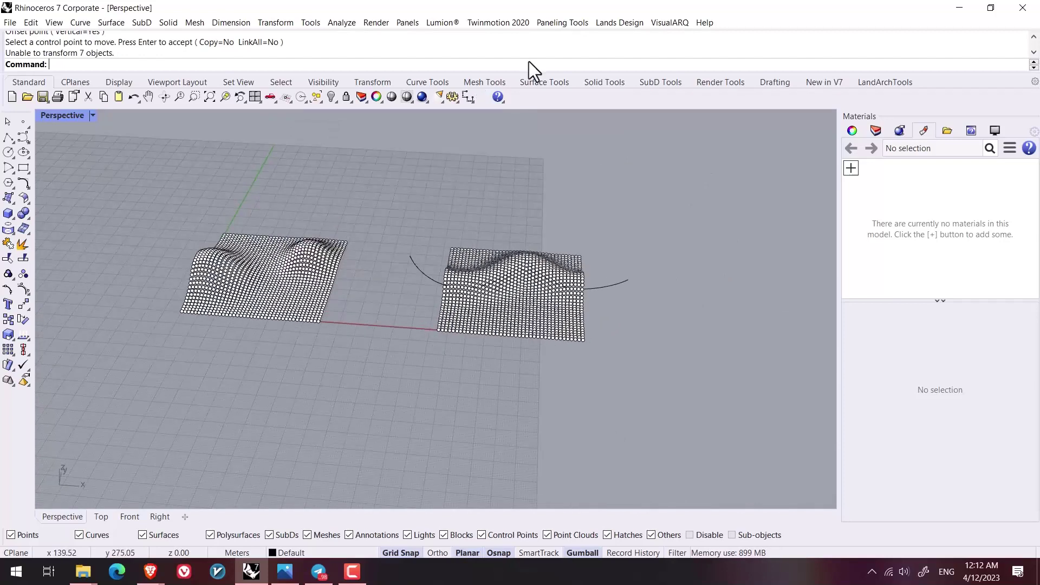
# Group all points of the left grid together
pyautogui.click(566, 24)
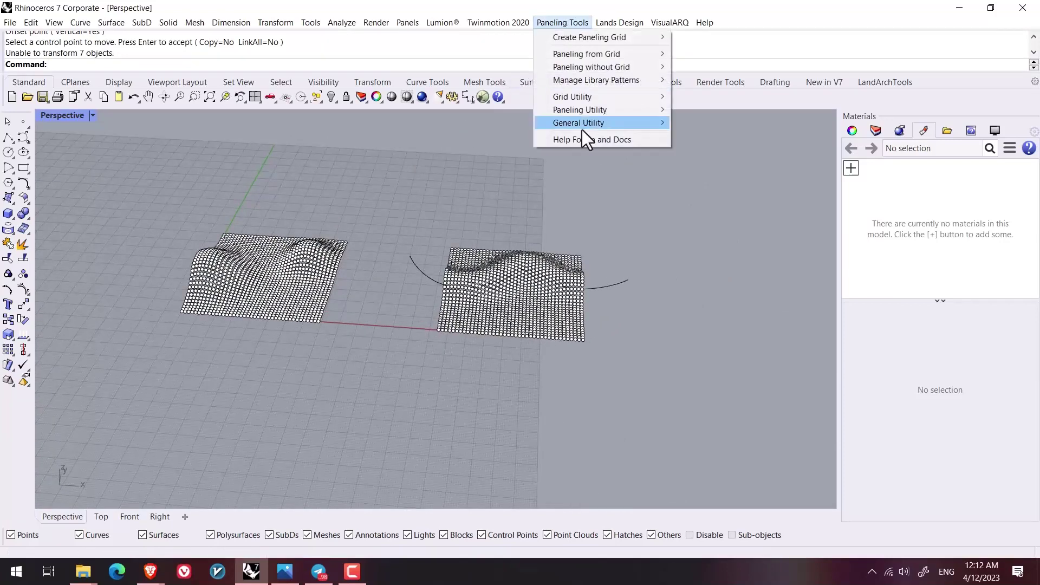
pyautogui.moveTo(572, 97)
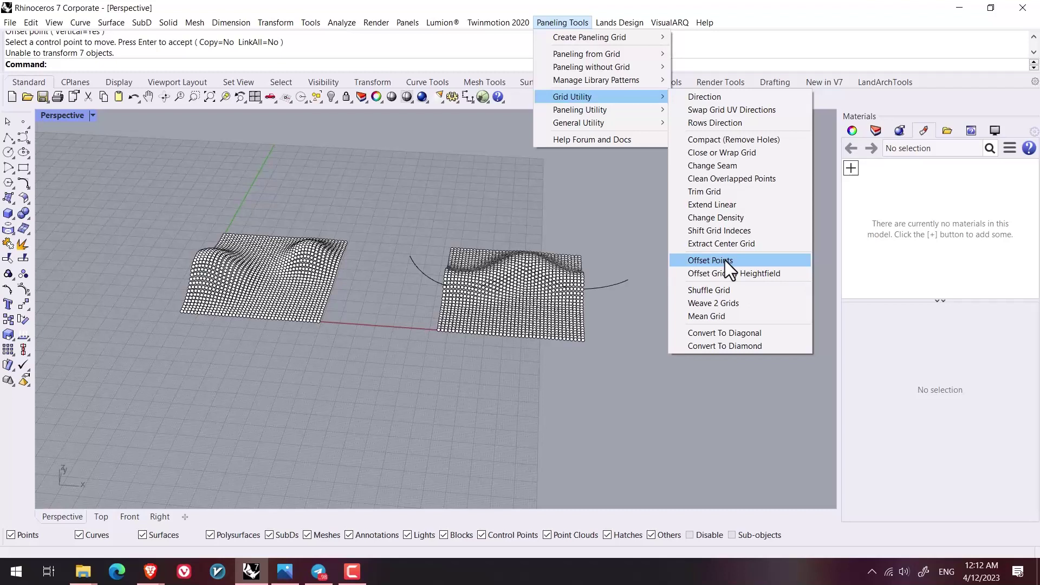
pyautogui.click(420, 268)
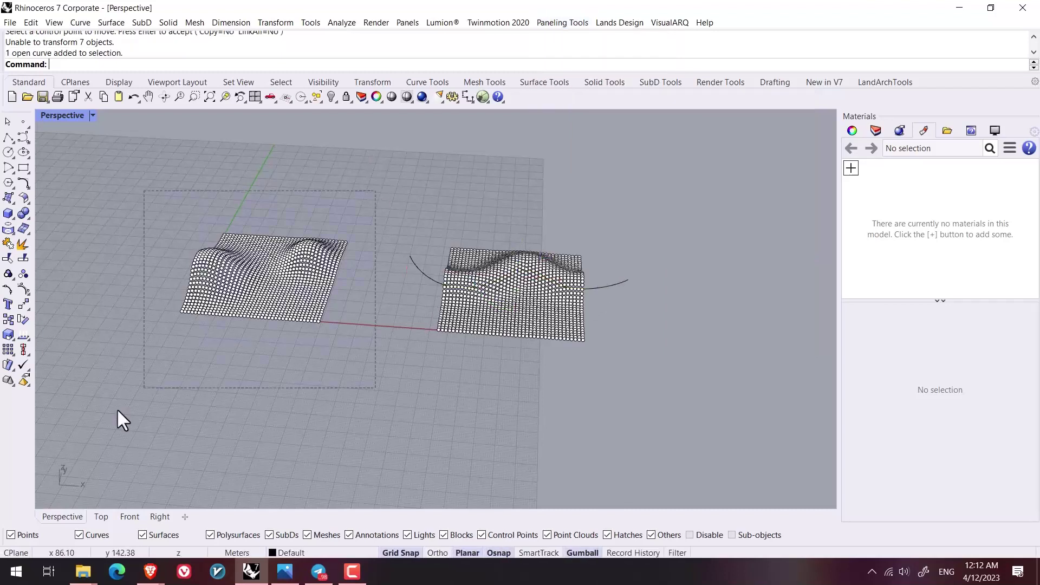
pyautogui.moveTo(117, 410); pyautogui.dragTo(101, 440)
pyautogui.hotkey('ctrl', 'g')
pyautogui.click(397, 434)
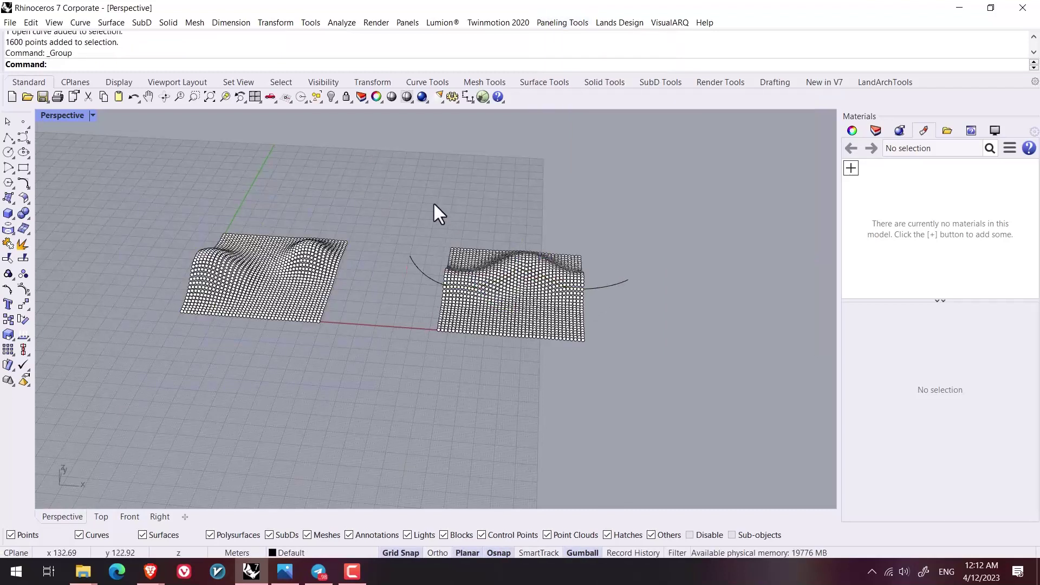
# Group the right grid's points and check that each grid selects as one group
pyautogui.moveTo(434, 202); pyautogui.dragTo(612, 398)
pyautogui.hotkey('ctrl', 'g')
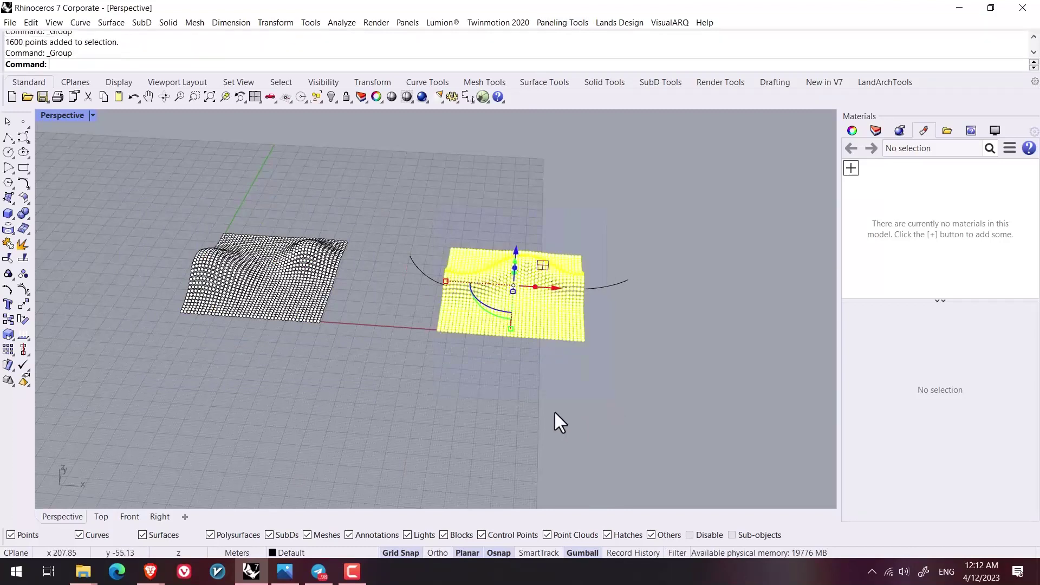
pyautogui.press('Escape')
pyautogui.click(295, 309)
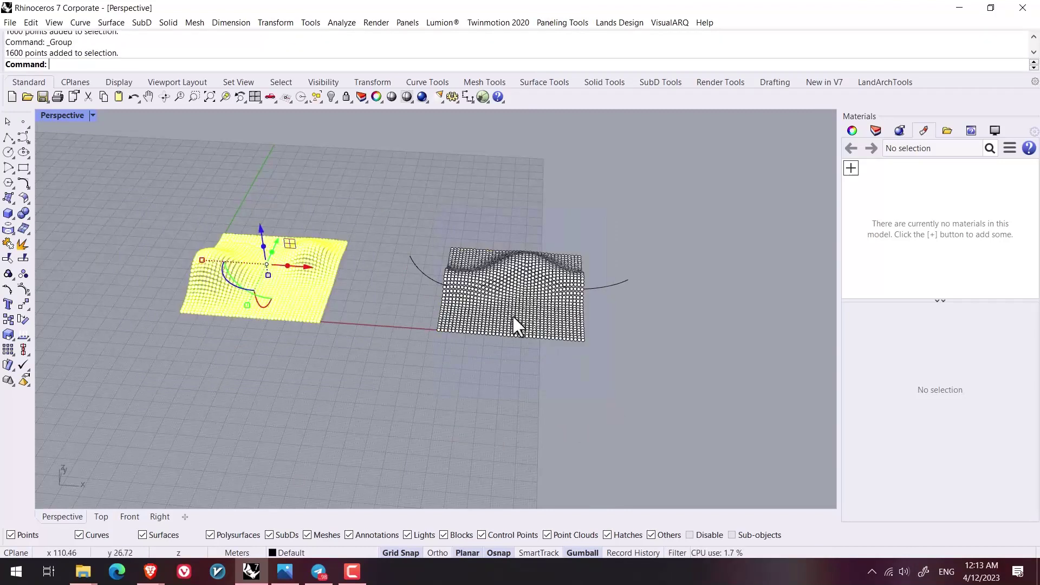
pyautogui.click(516, 323)
pyautogui.moveTo(493, 355); pyautogui.dragTo(437, 236, button='right')
pyautogui.press('Escape')
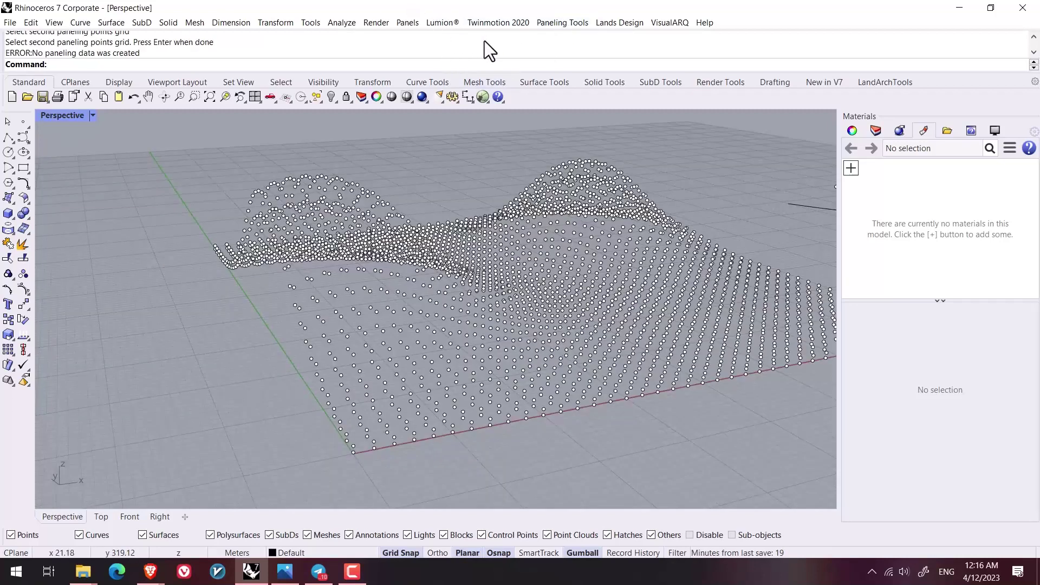
# Start Paneling Tools' Panel 3D Grid with the Pyramid1 pattern
pyautogui.click(561, 22)
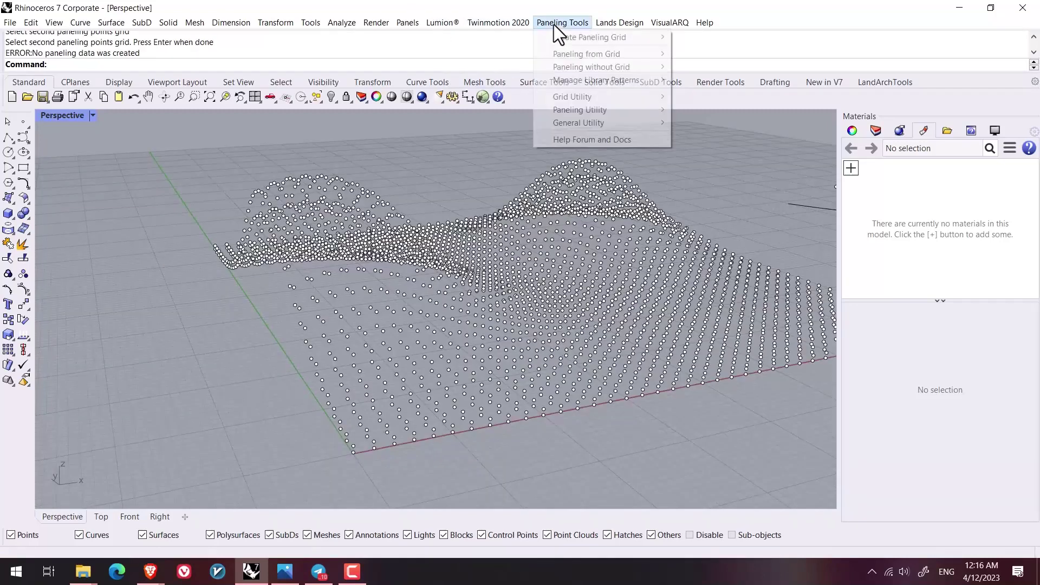
pyautogui.moveTo(626, 54)
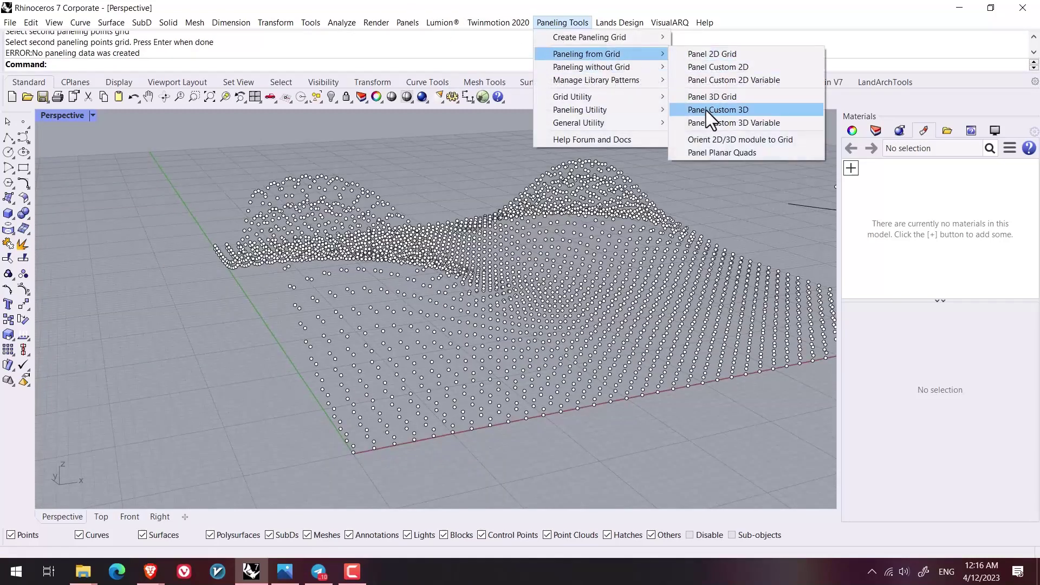
pyautogui.click(717, 97)
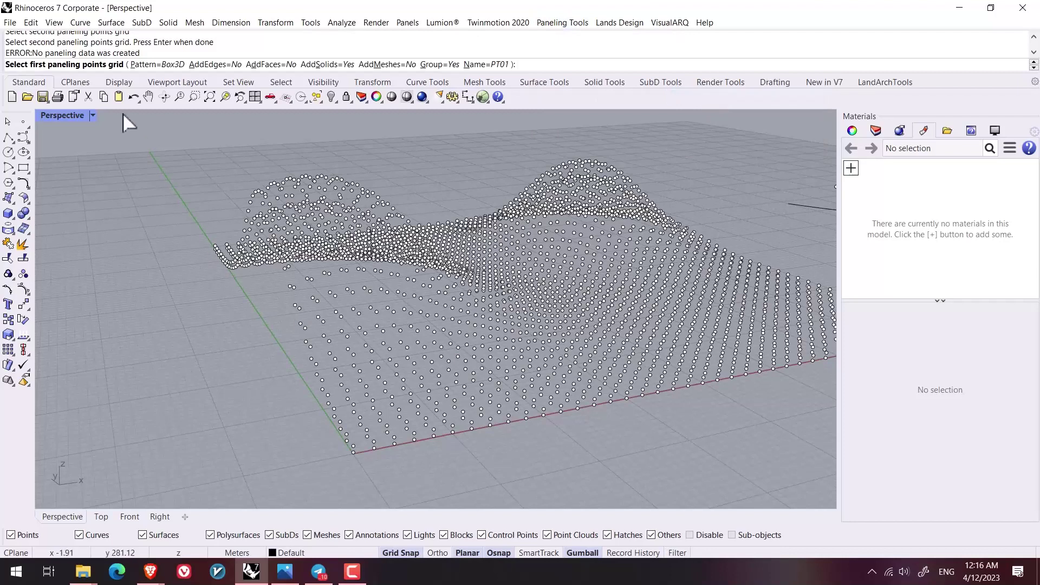
pyautogui.click(138, 64)
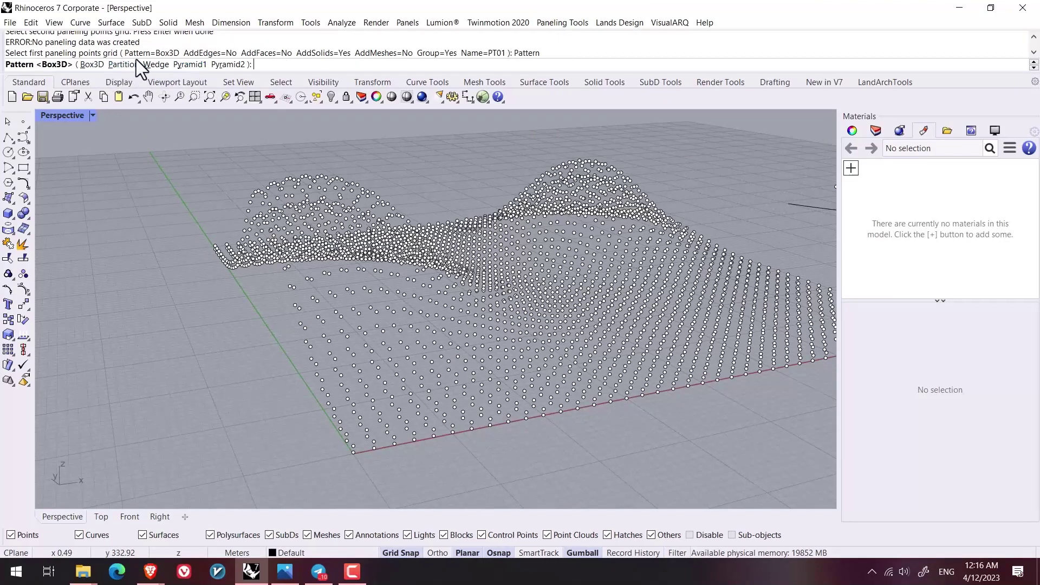
pyautogui.click(189, 65)
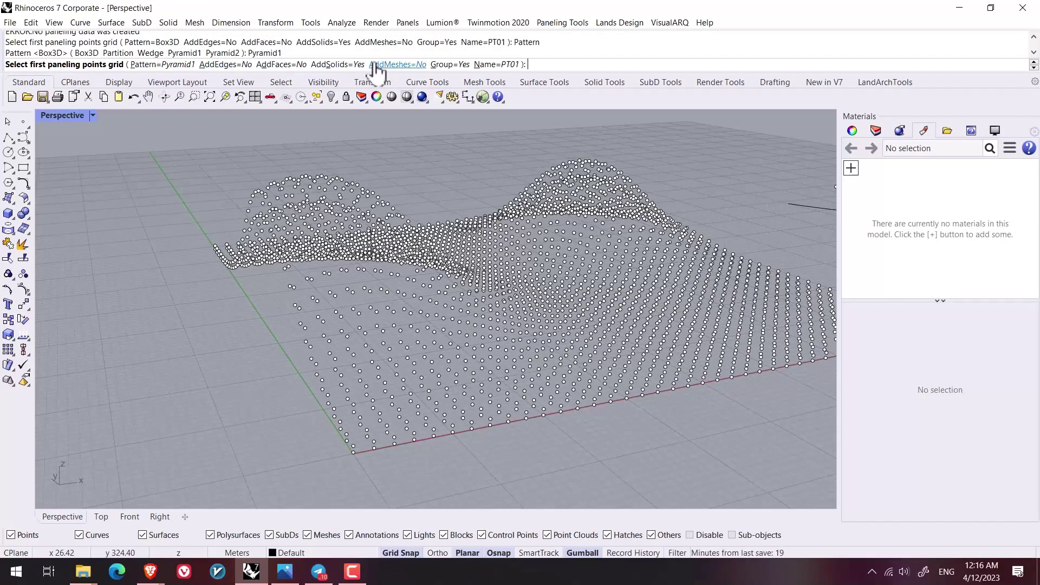
# Pick the terrain point grid and then the second grid to build the pyramid panels
pyautogui.click(352, 454)
pyautogui.moveTo(336, 457); pyautogui.dragTo(327, 454, button='right')
pyautogui.press('Return')
pyautogui.click(355, 439)
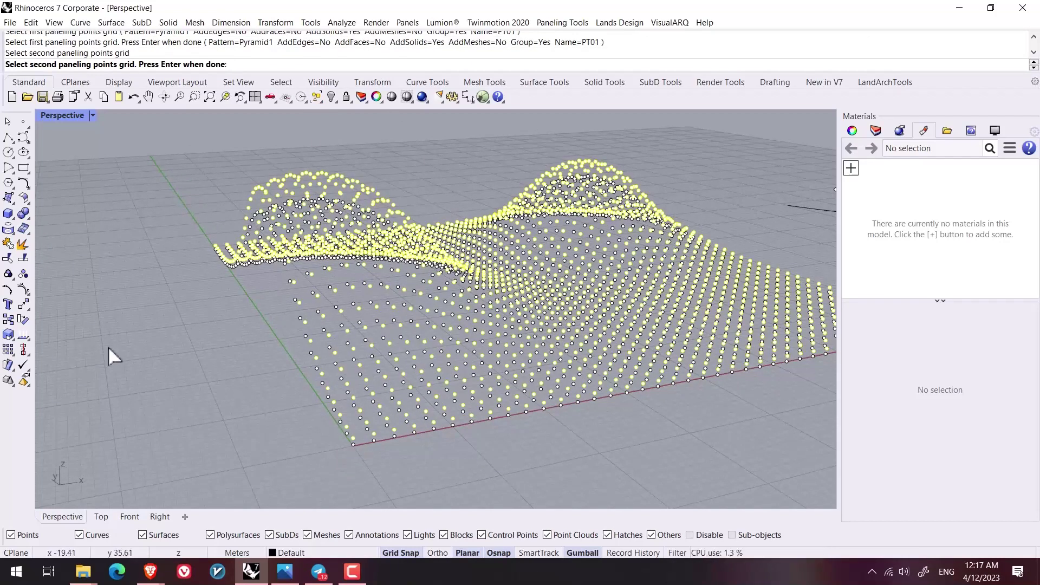
pyautogui.press('Return')
pyautogui.press('Return')
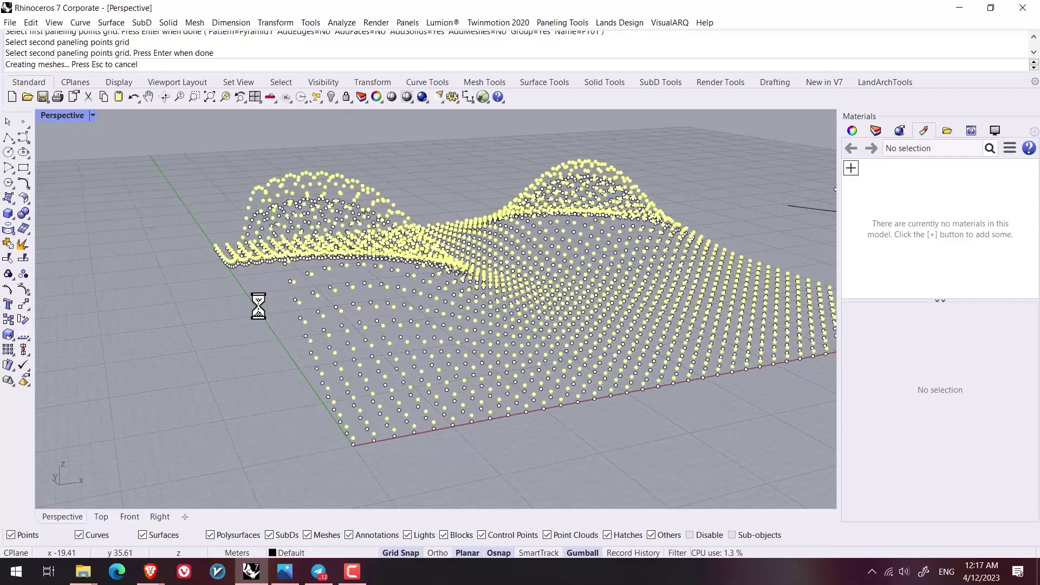
# Show the pyramid panels in Rendered display mode and orbit around them
pyautogui.moveTo(255, 324); pyautogui.dragTo(182, 336, button='right')
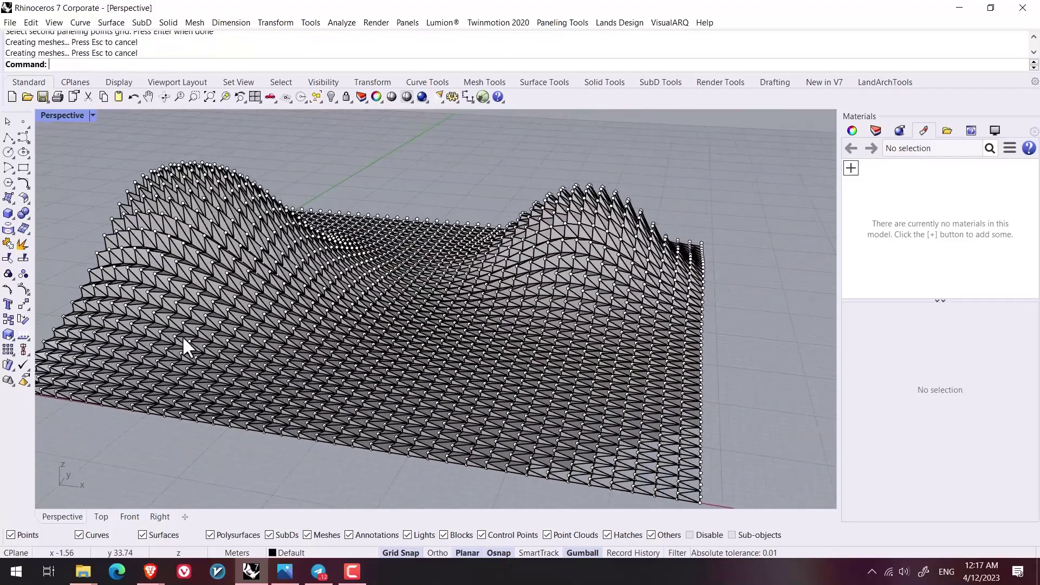
pyautogui.hotkey('ctrl', 'alt', 'r')
pyautogui.moveTo(300, 303); pyautogui.dragTo(1016, 119, button='right')
# Turn on Surface Edges in the viewport display settings
pyautogui.click(997, 132)
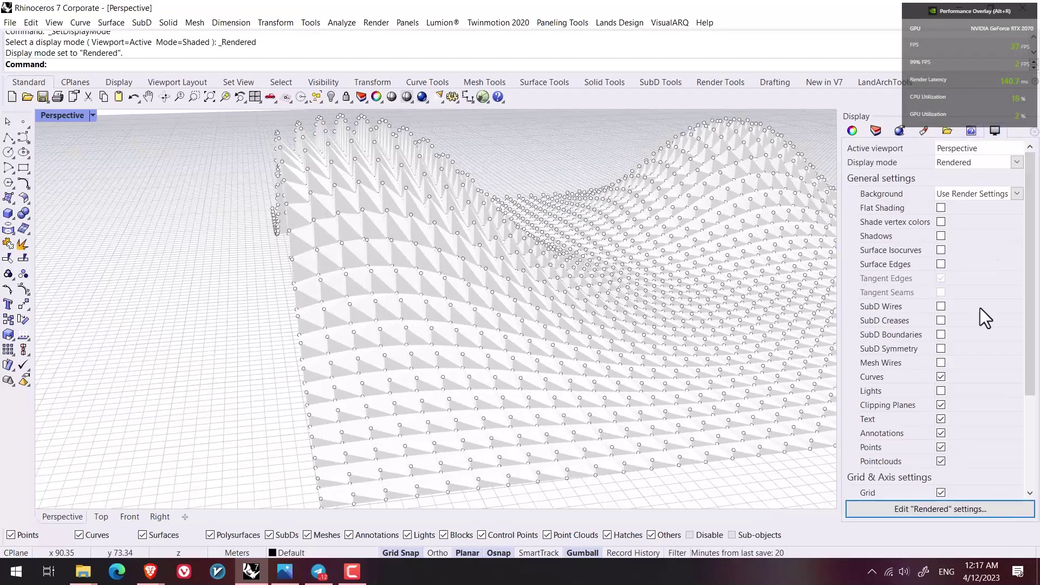
pyautogui.click(941, 263)
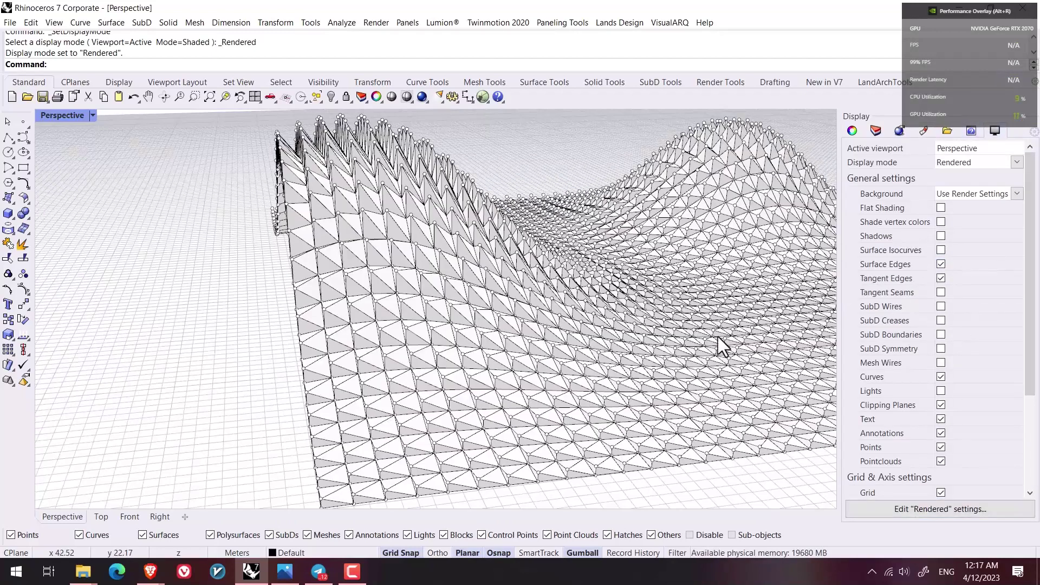
pyautogui.scroll(-5, 717, 337)
pyautogui.keyDown('shift'); pyautogui.moveTo(582, 433); pyautogui.dragTo(563, 386, button='right'); pyautogui.keyUp('shift')
pyautogui.scroll(8, 563, 386)
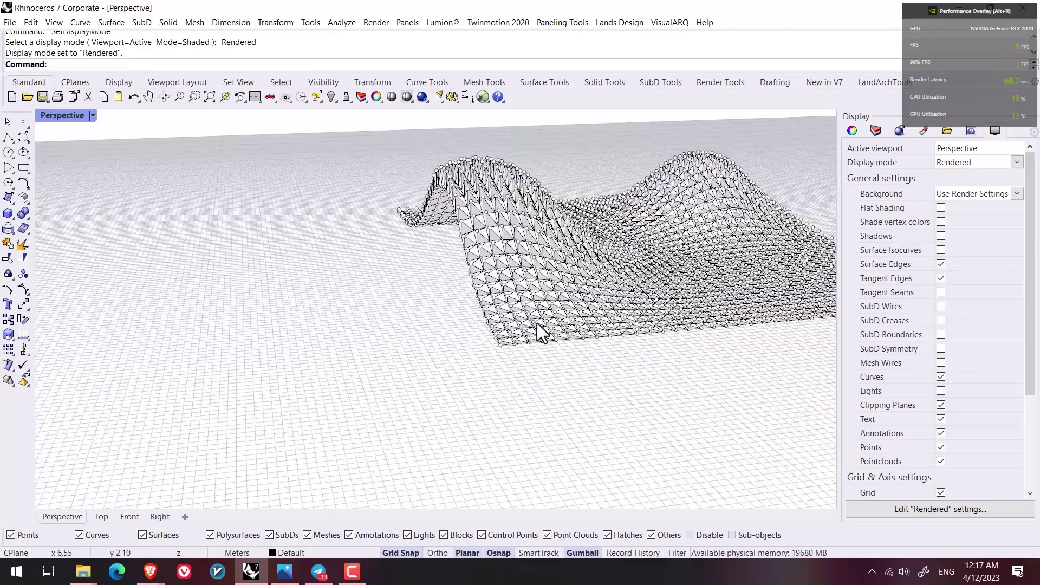
# Select all 1521 panels and move them 114 m along negative X
pyautogui.hotkey('ctrl', 'a')
pyautogui.scroll(-5, 489, 304)
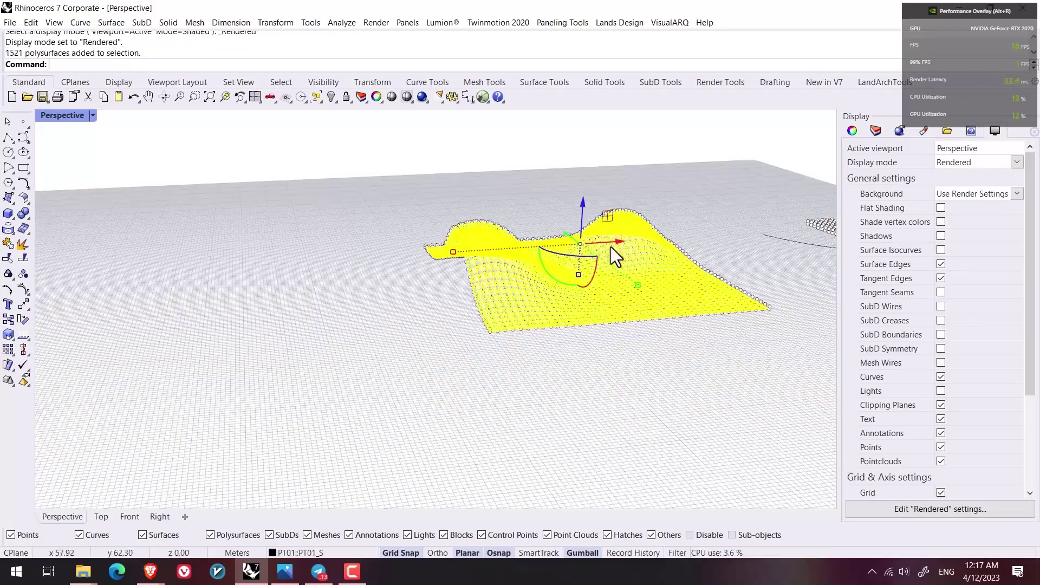
pyautogui.moveTo(599, 251); pyautogui.dragTo(230, 312)
pyautogui.press('Escape')
pyautogui.scroll(10, 400, 395)
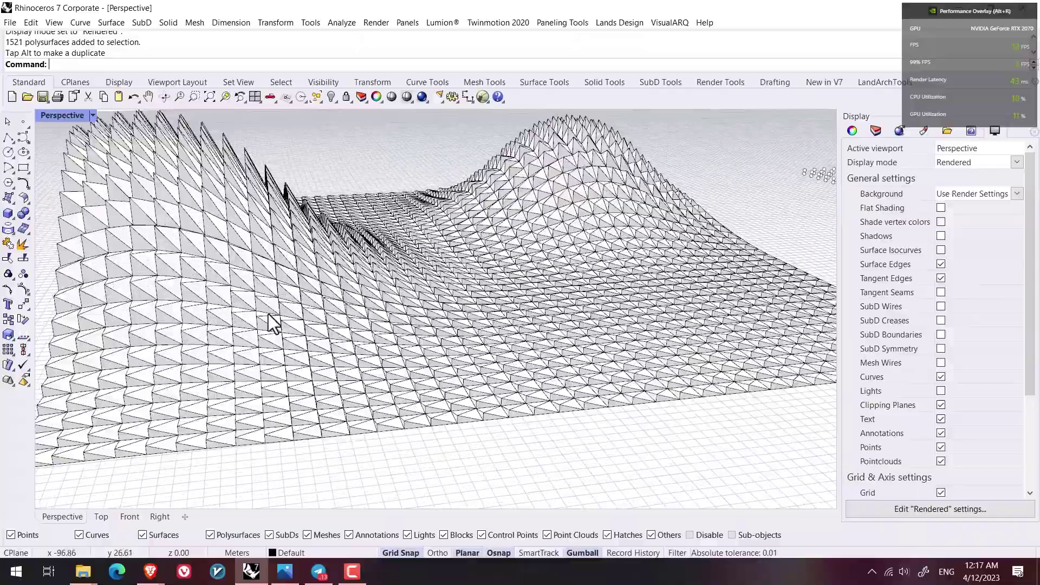
# Switch the viewport back to Shaded display, with the panels and the remaining point grid in view
pyautogui.moveTo(273, 324); pyautogui.dragTo(179, 328, button='right')
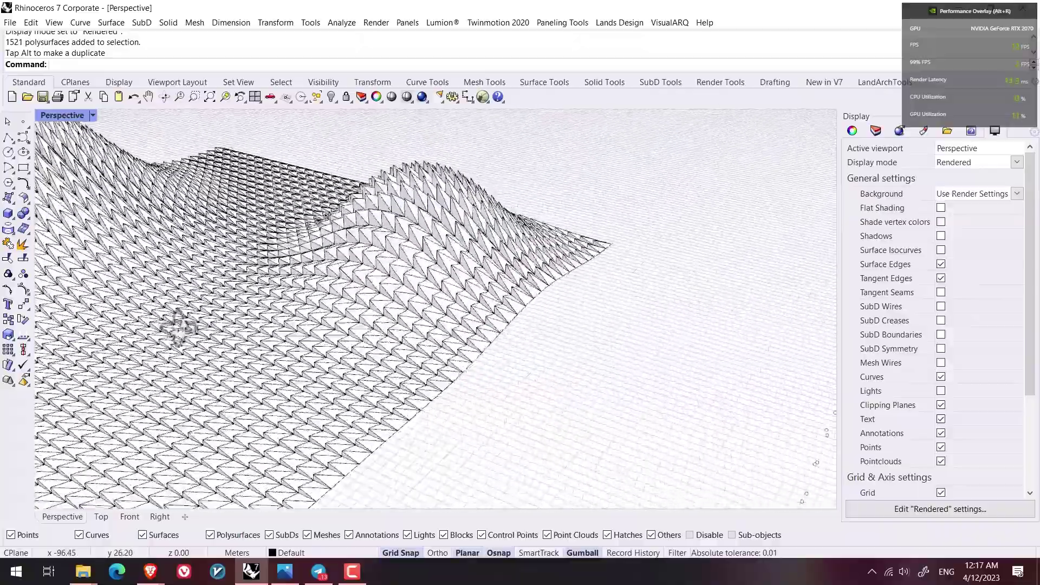
pyautogui.scroll(-6, 179, 328)
pyautogui.keyDown('shift'); pyautogui.moveTo(372, 381); pyautogui.dragTo(250, 318, button='right'); pyautogui.keyUp('shift')
pyautogui.moveTo(488, 336)
pyautogui.mouseDown(button='right')
pyautogui.moveTo(544, 353)
pyautogui.moveTo(425, 314)
pyautogui.moveTo(476, 314)
pyautogui.moveTo(415, 317)
pyautogui.moveTo(391, 346)
pyautogui.moveTo(383, 295)
pyautogui.mouseUp(button='right')
pyautogui.hotkey('ctrl', 'alt', 's')
pyautogui.scroll(6, 382, 295)
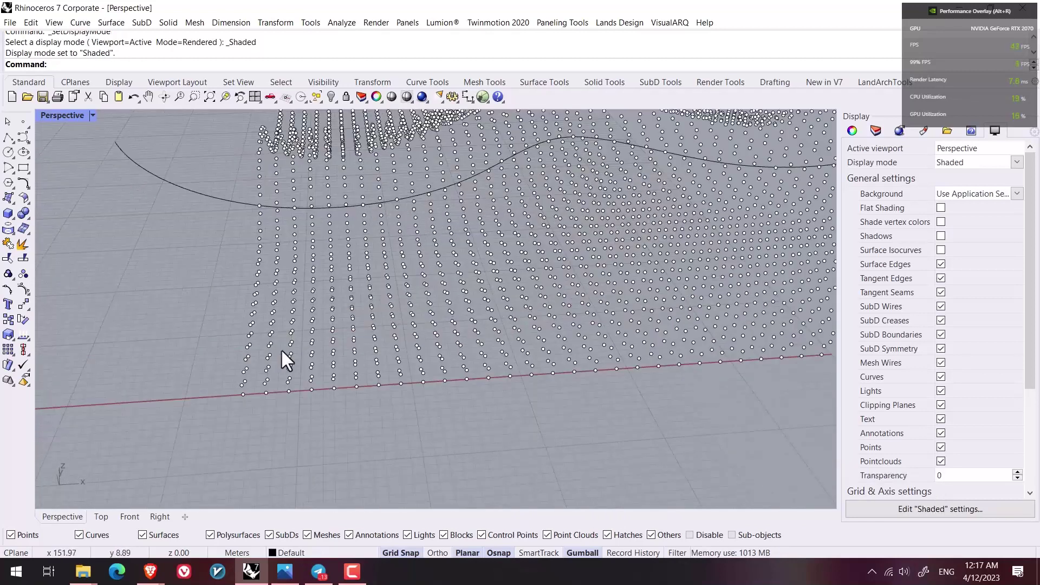
# Start Panel 3D Grid again, this time with the Box3D pattern
pyautogui.click(575, 23)
pyautogui.moveTo(627, 53)
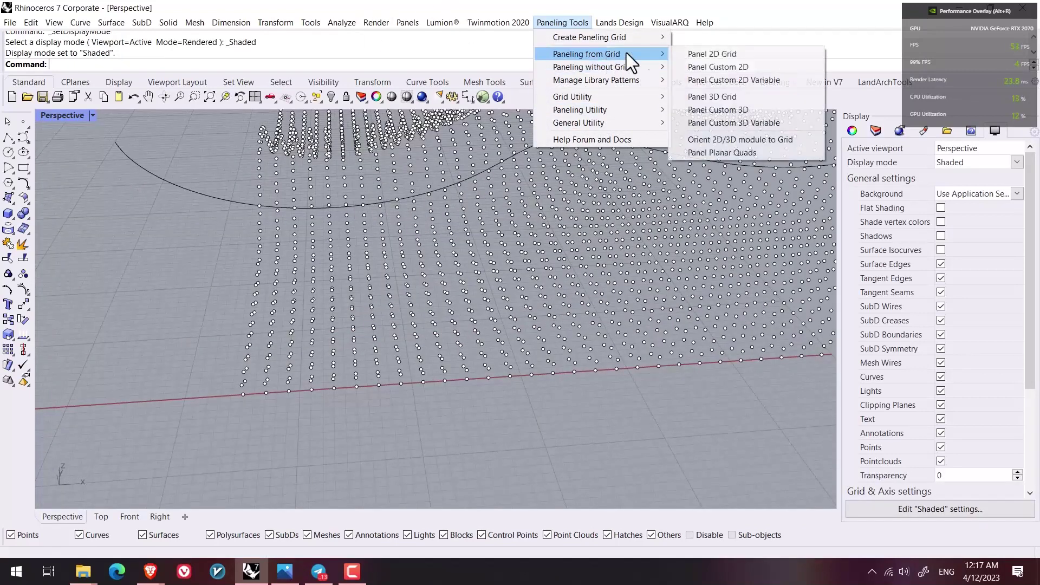
pyautogui.click(718, 97)
pyautogui.click(168, 65)
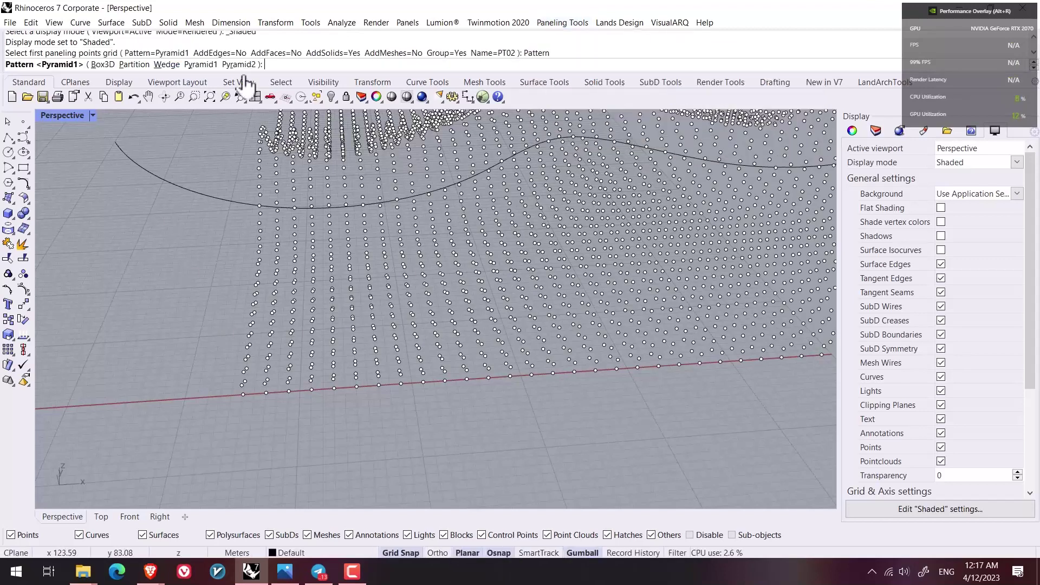
pyautogui.click(102, 64)
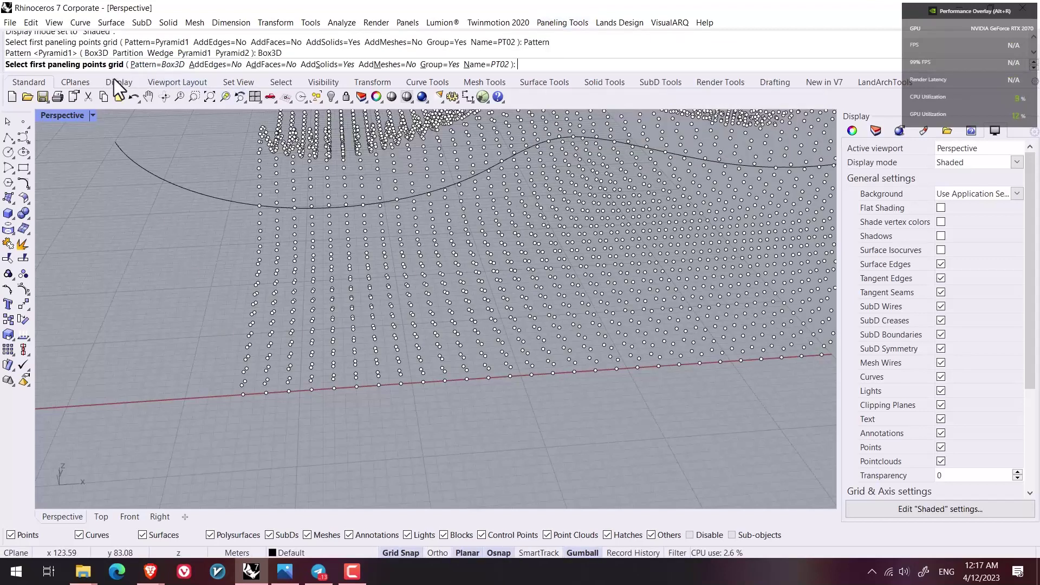
# Pick the wavy point grid and then the second grid to build the box panels
pyautogui.click(244, 398)
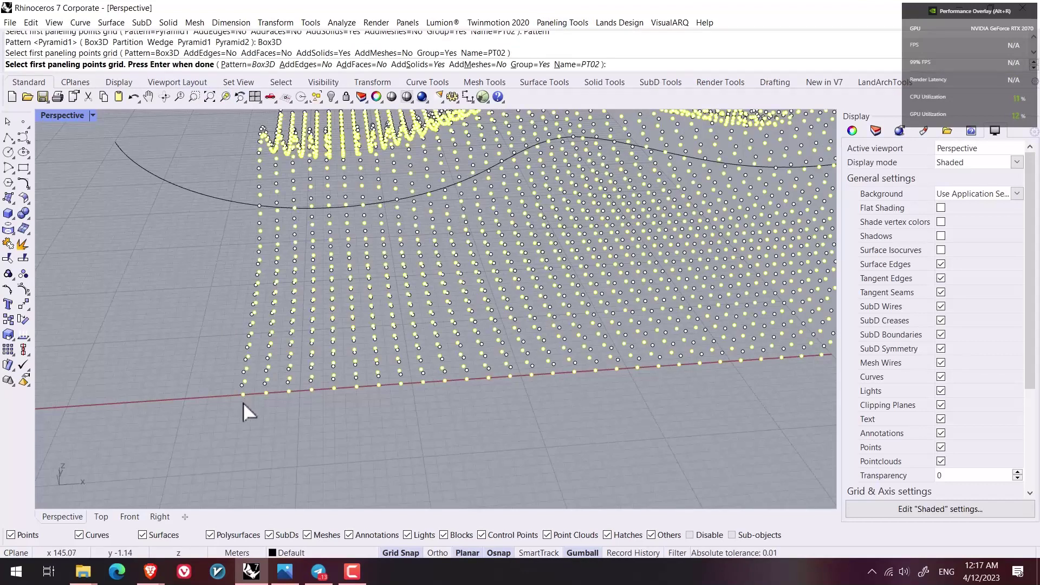
pyautogui.press('Return')
pyautogui.click(240, 386)
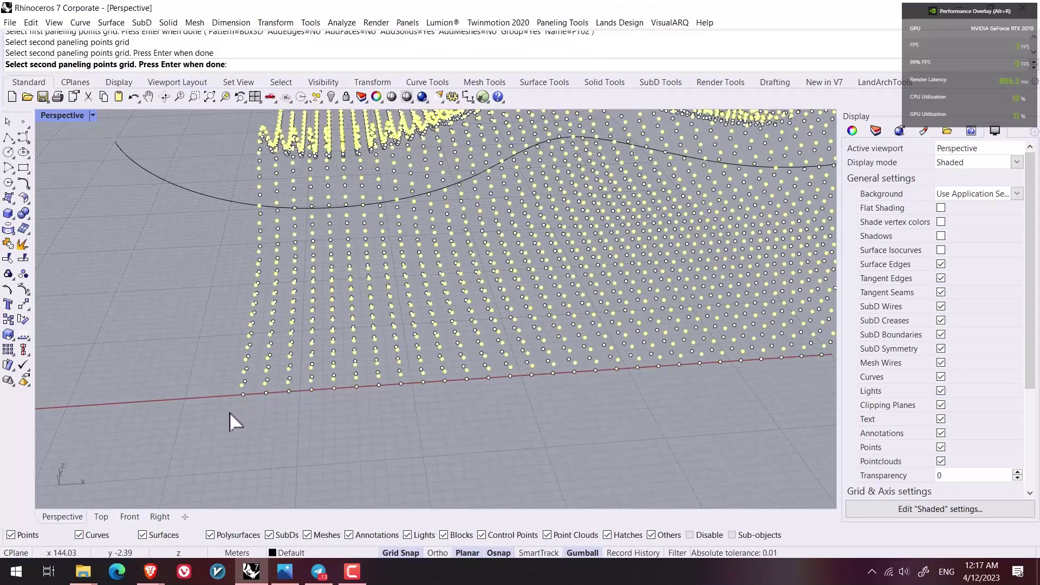
pyautogui.press('Return')
# Switch to Rendered display and frame the box panels alongside the pyramid mesh
pyautogui.scroll(-8, 344, 289)
pyautogui.moveTo(346, 297); pyautogui.dragTo(367, 329, button='right')
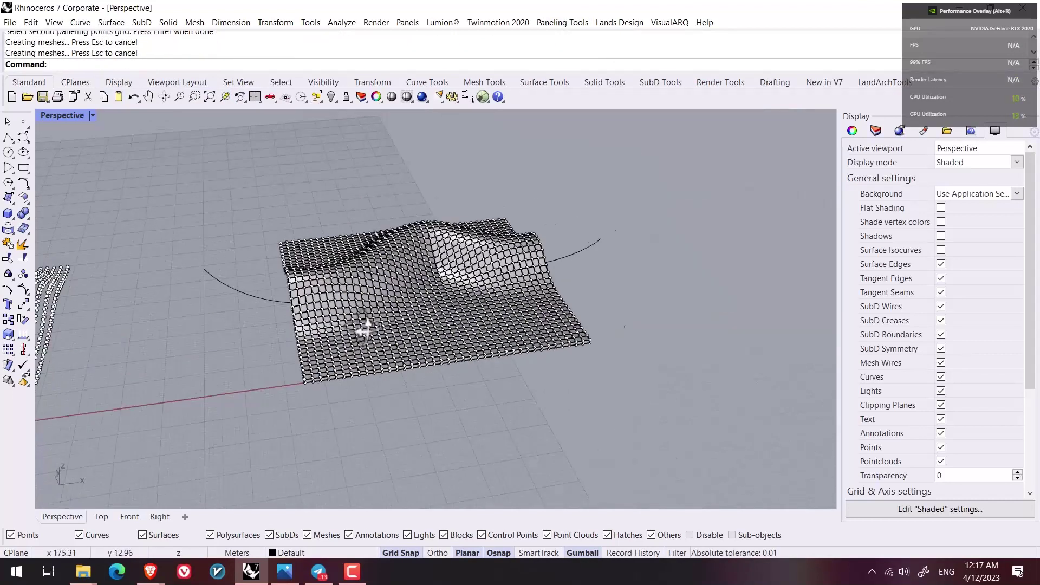
pyautogui.scroll(10, 492, 223)
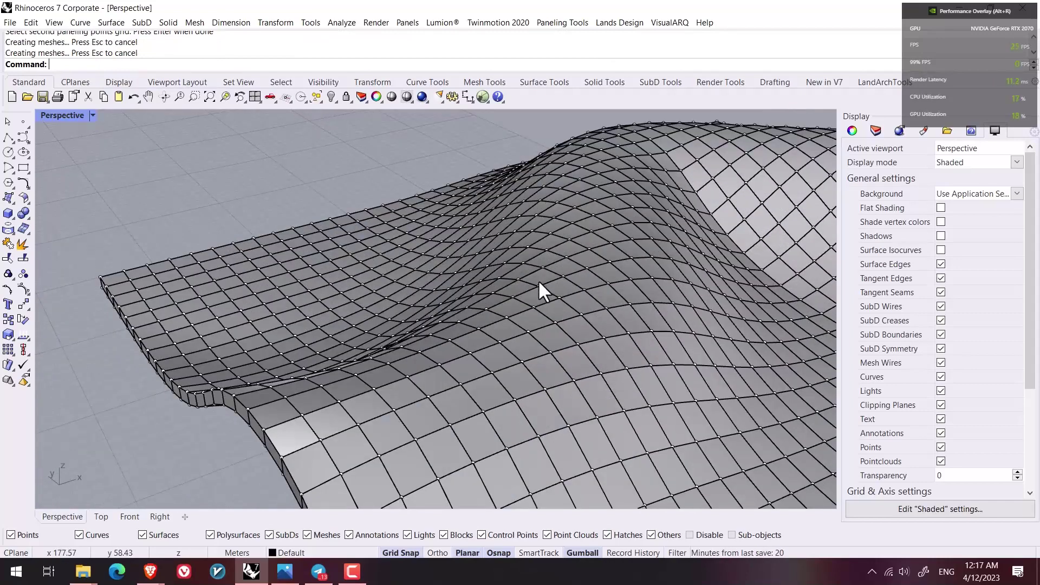
pyautogui.scroll(-9, 538, 279)
pyautogui.moveTo(538, 280); pyautogui.dragTo(521, 275, button='right')
pyautogui.scroll(-10, 428, 325)
pyautogui.keyDown('shift'); pyautogui.moveTo(428, 325); pyautogui.dragTo(450, 313, button='right'); pyautogui.keyUp('shift')
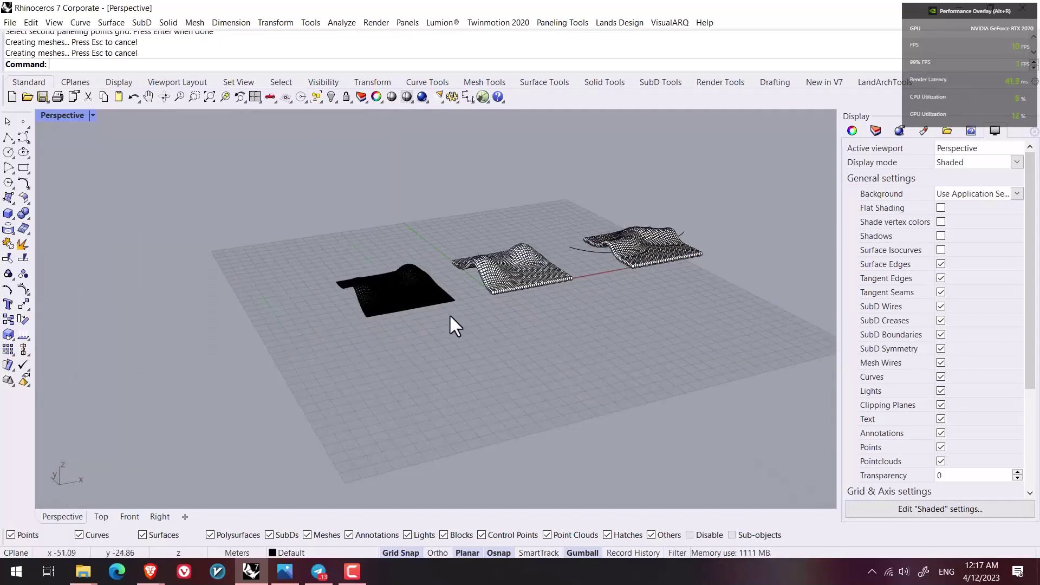
pyautogui.hotkey('ctrl', 'alt', 'r')
pyautogui.scroll(10, 371, 281)
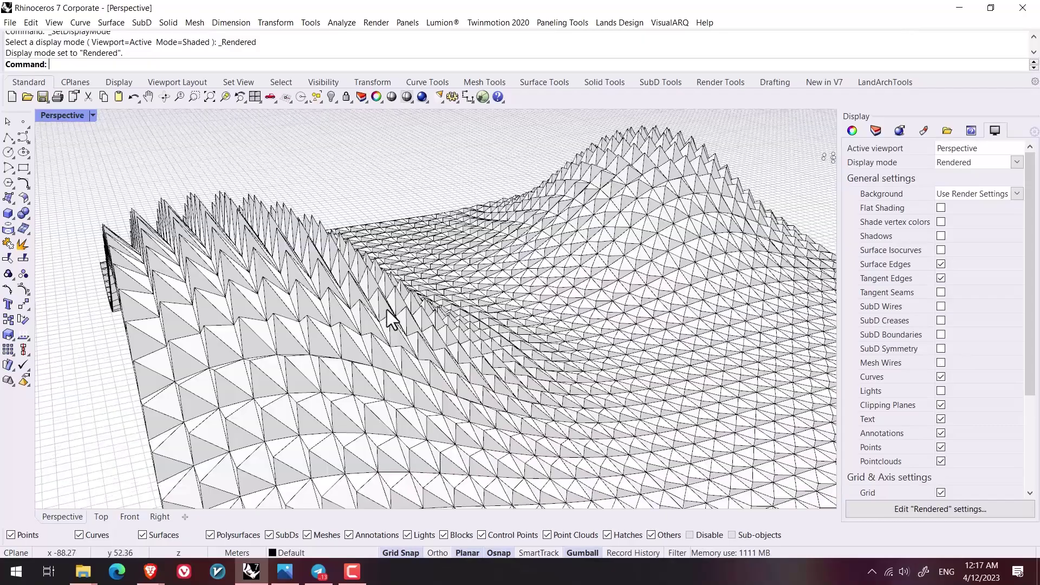
pyautogui.scroll(-7, 387, 310)
pyautogui.keyDown('shift'); pyautogui.moveTo(388, 306); pyautogui.dragTo(311, 363, button='right'); pyautogui.keyUp('shift')
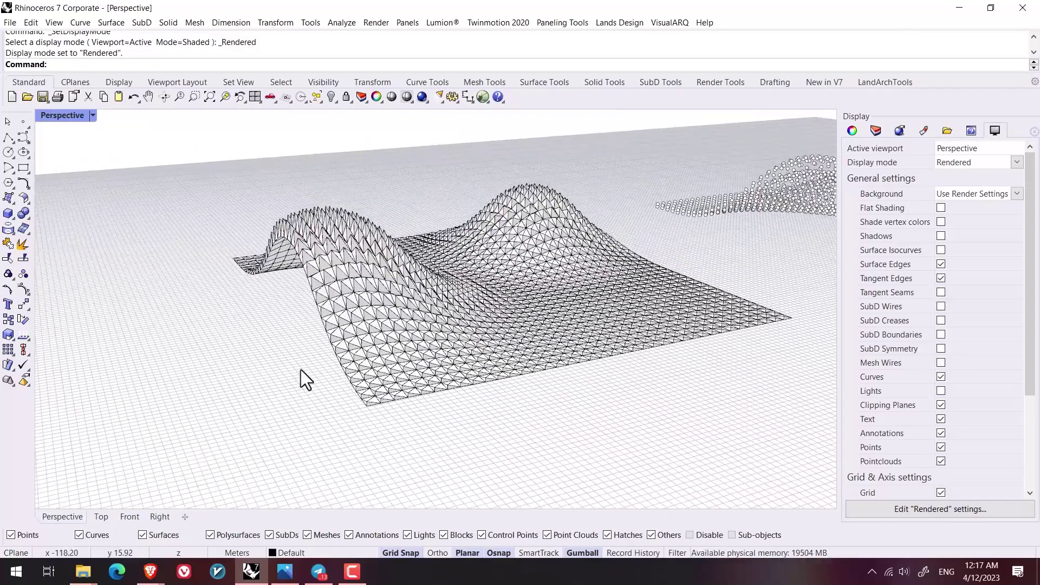